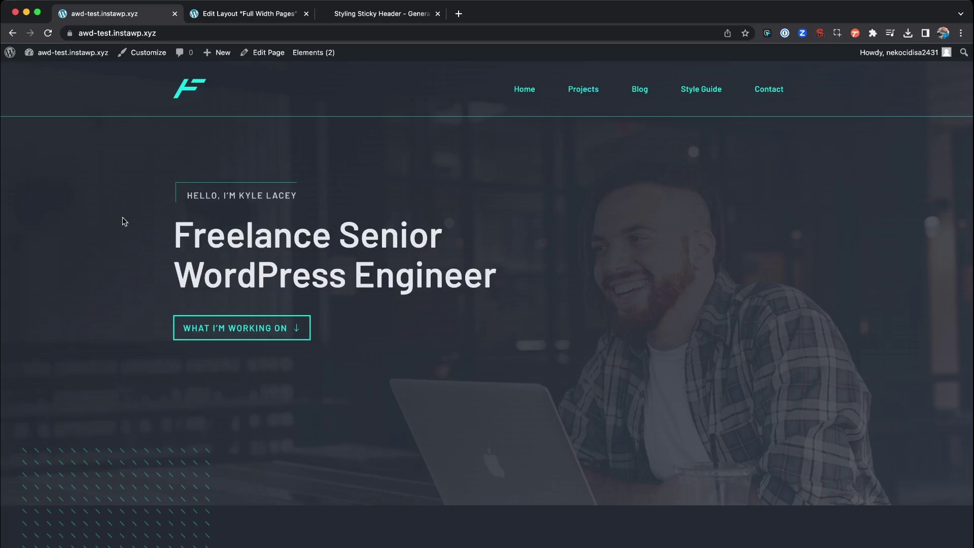
# Open the GeneratePress theme dashboard and scroll to its Modules list, where Menu Plus is active
pyautogui.click(72, 53)
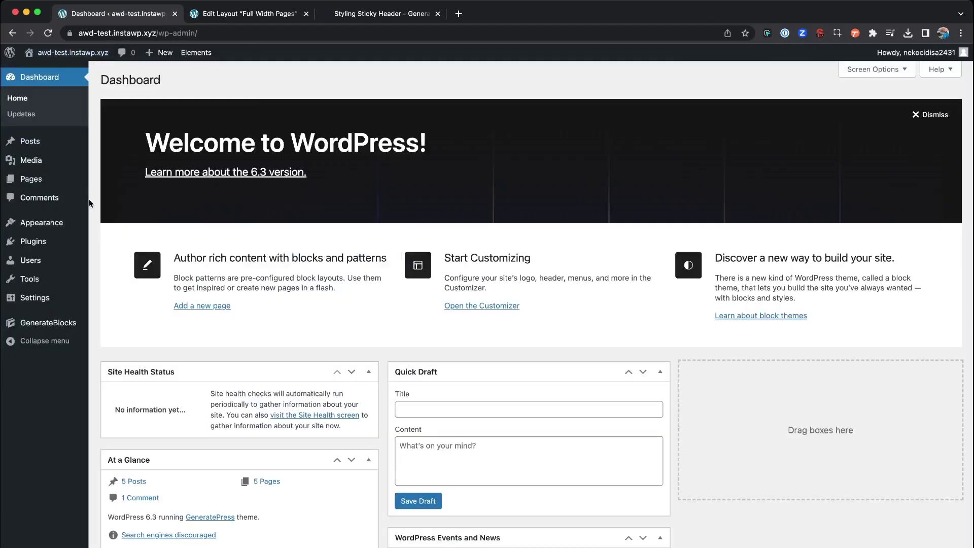
pyautogui.moveTo(50, 223)
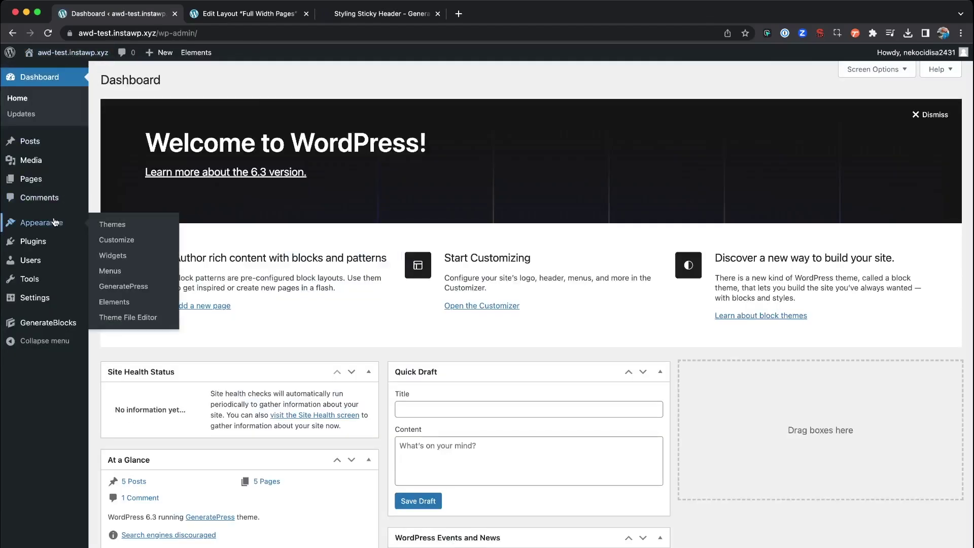
pyautogui.click(113, 287)
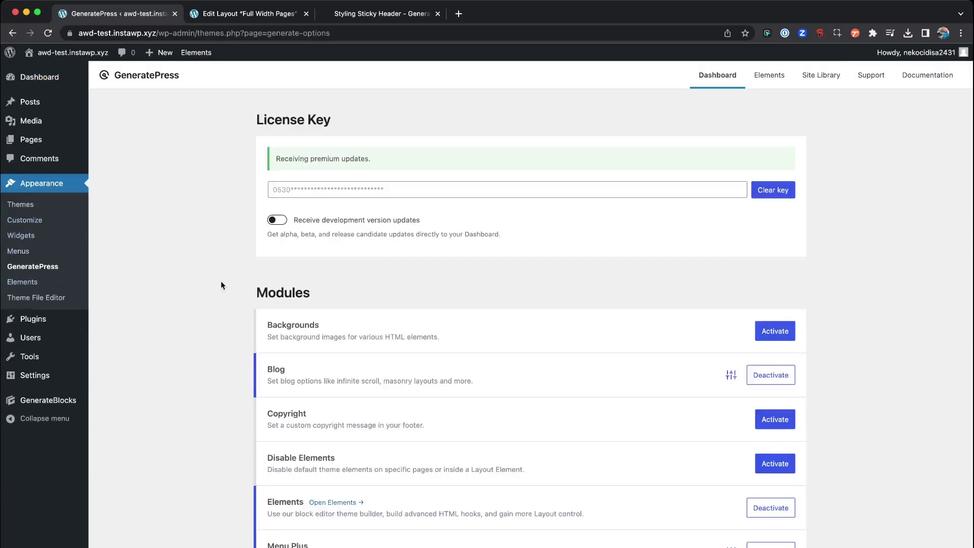
pyautogui.scroll(-2, 220, 285)
pyautogui.scroll(-3, 221, 285)
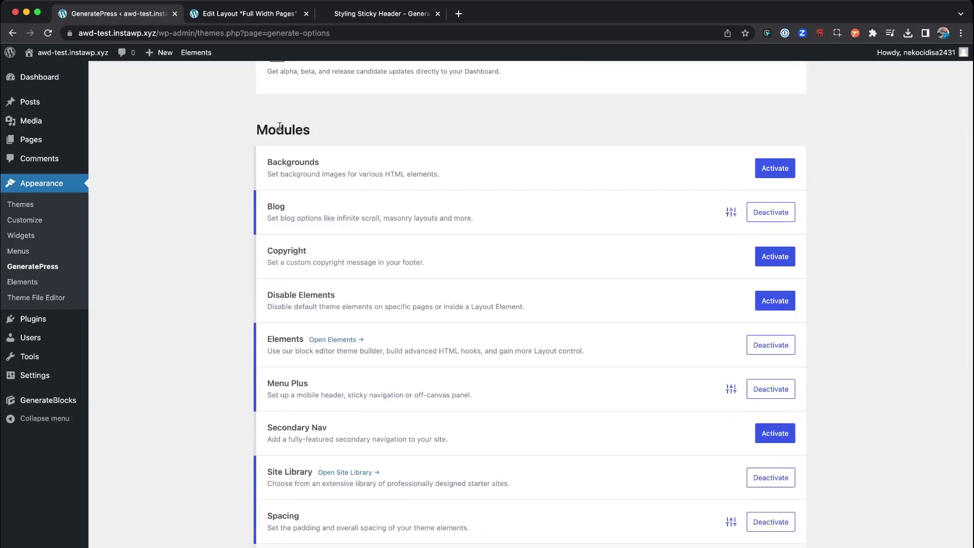
pyautogui.scroll(-1, 221, 321)
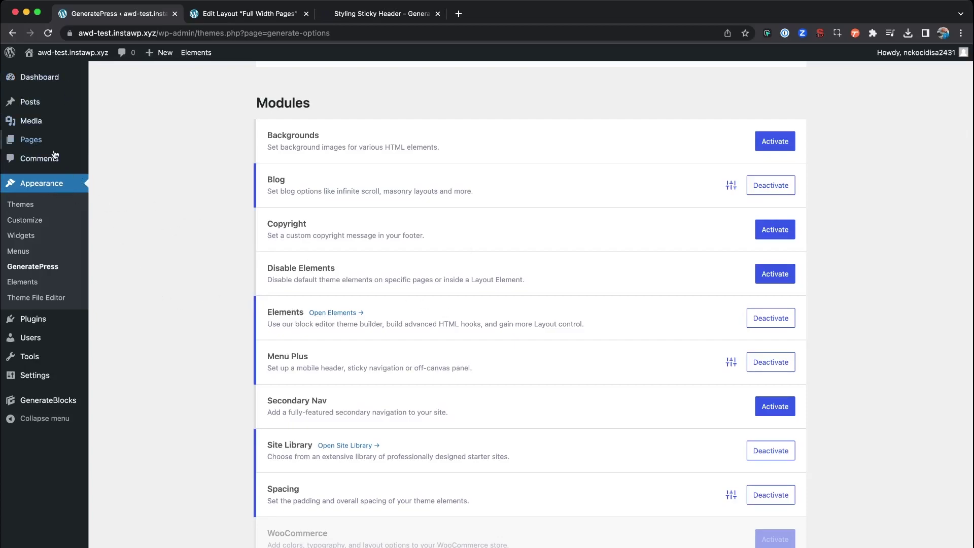
# Create a new Block element under Appearance > Elements titled 'Top Bar'
pyautogui.click(18, 283)
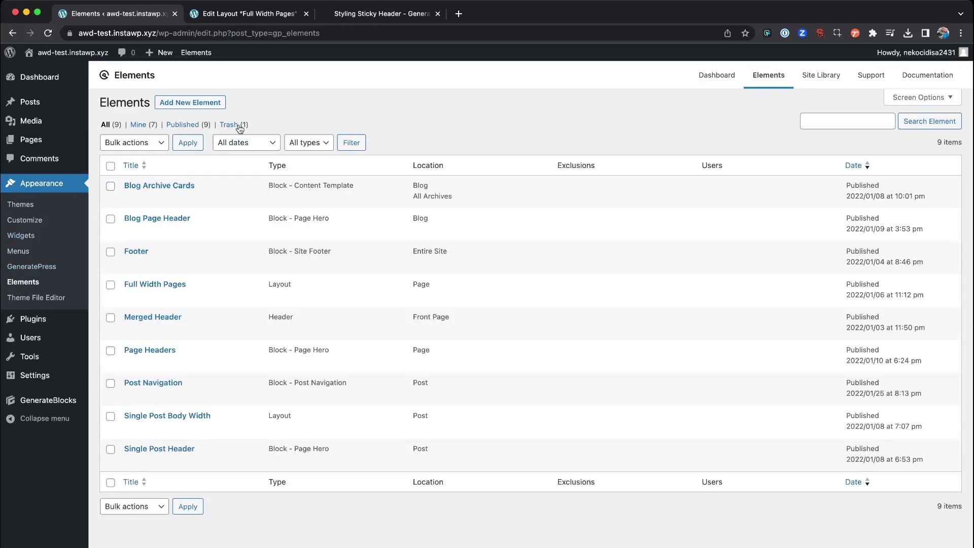
pyautogui.click(184, 104)
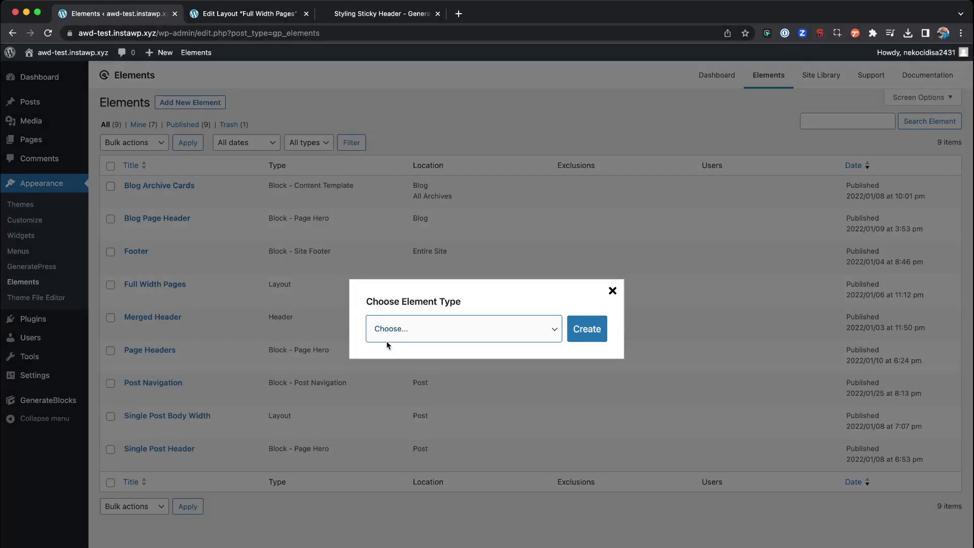
pyautogui.click(387, 345)
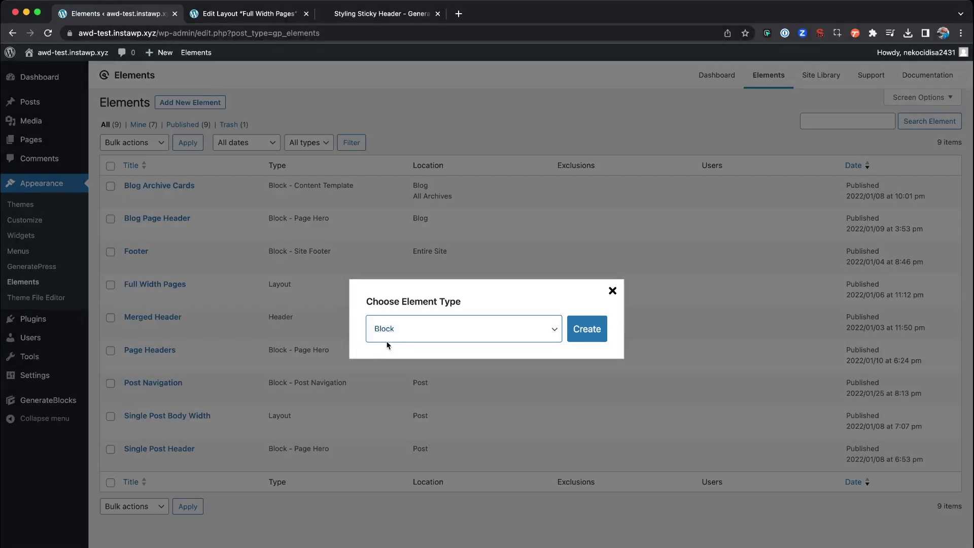
pyautogui.click(586, 339)
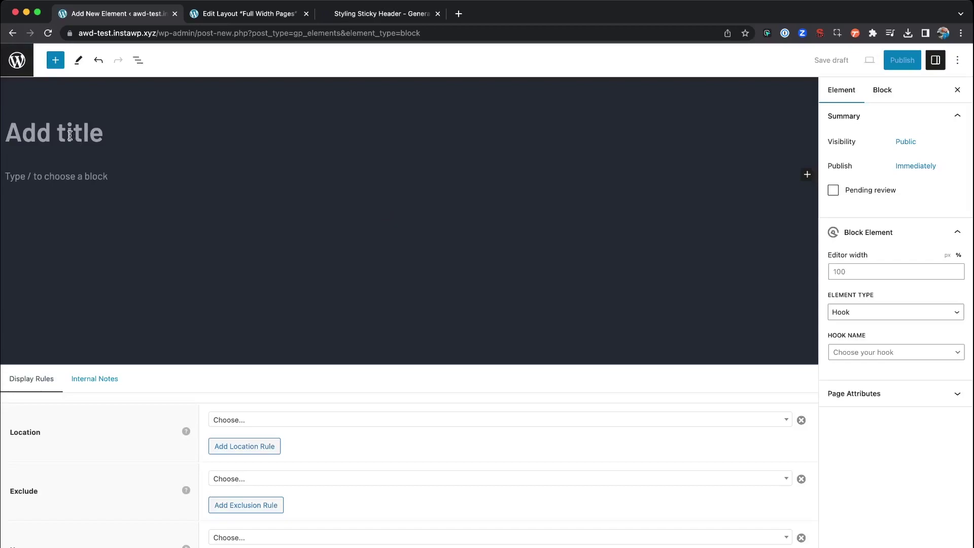
pyautogui.write('T')
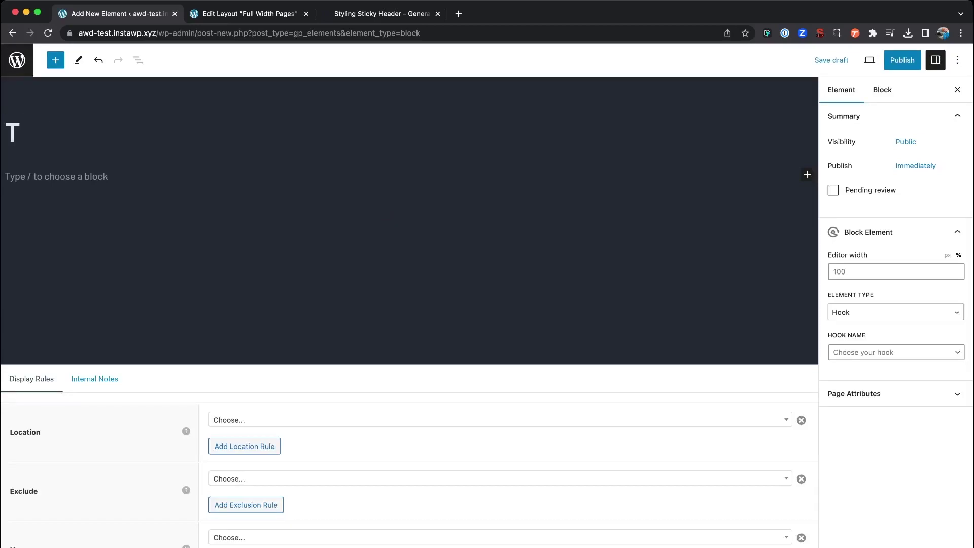
pyautogui.write('op Bar')
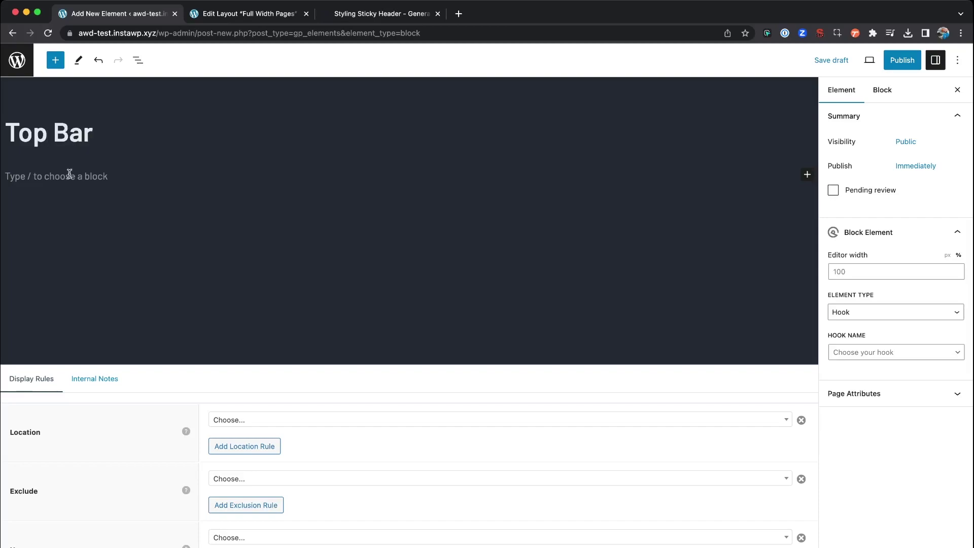
pyautogui.click(50, 175)
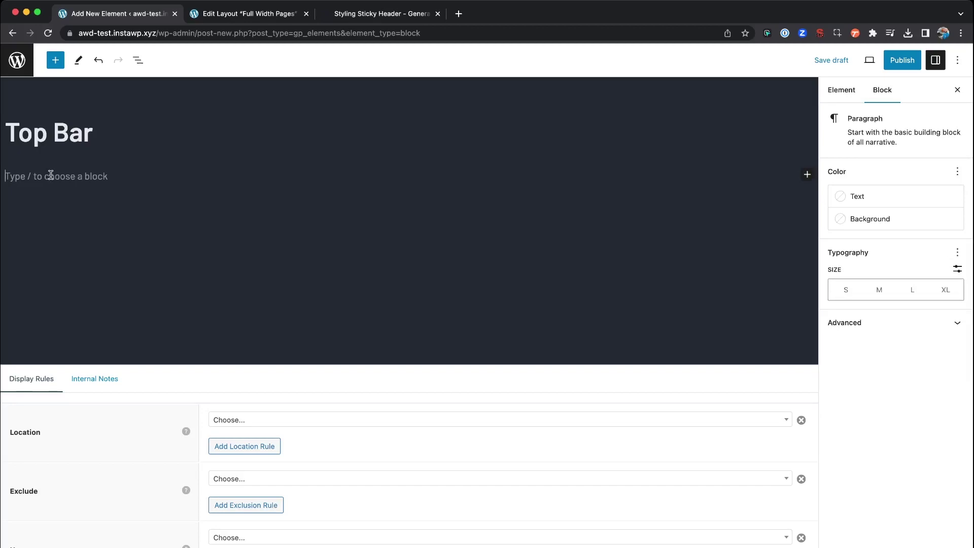
# Insert a Container block with a centred inner container using /cont
pyautogui.write('/cont')
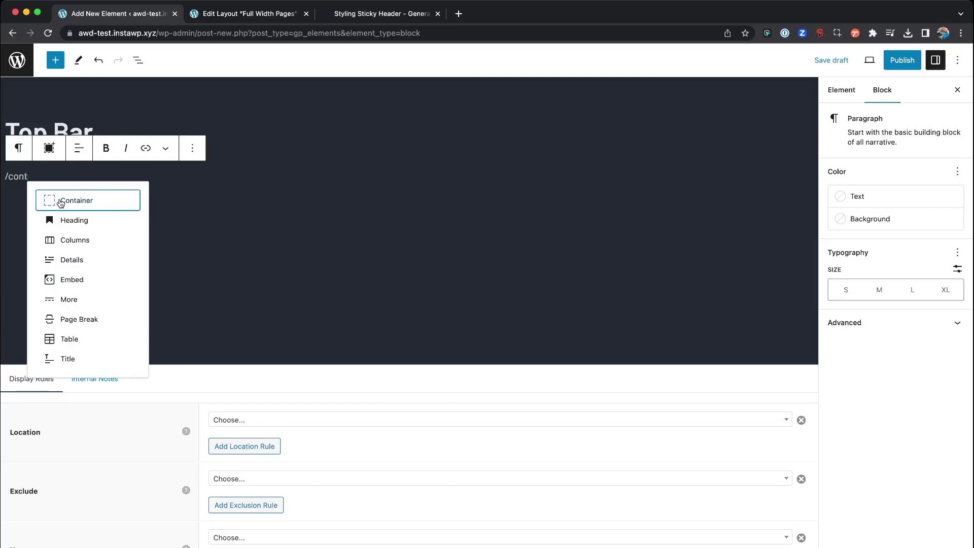
pyautogui.click(60, 203)
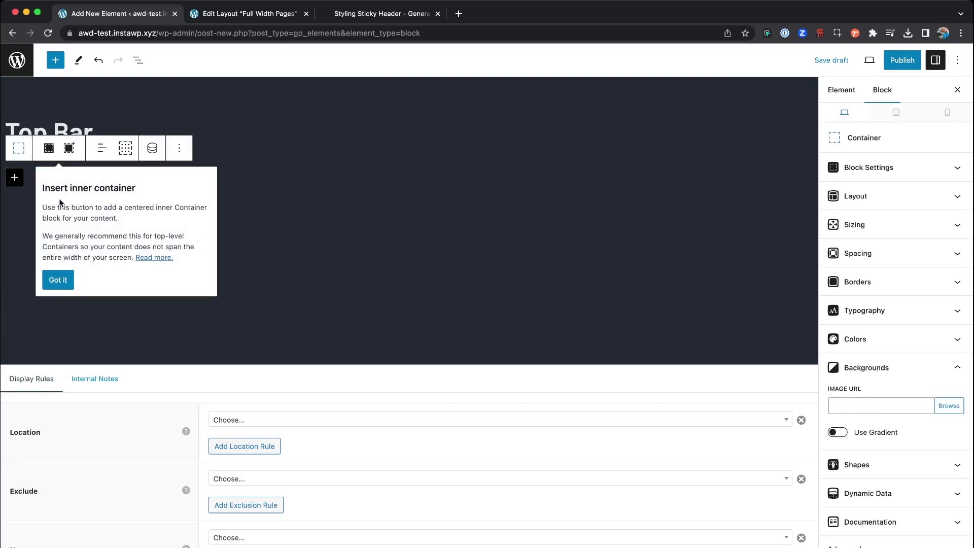
pyautogui.click(49, 150)
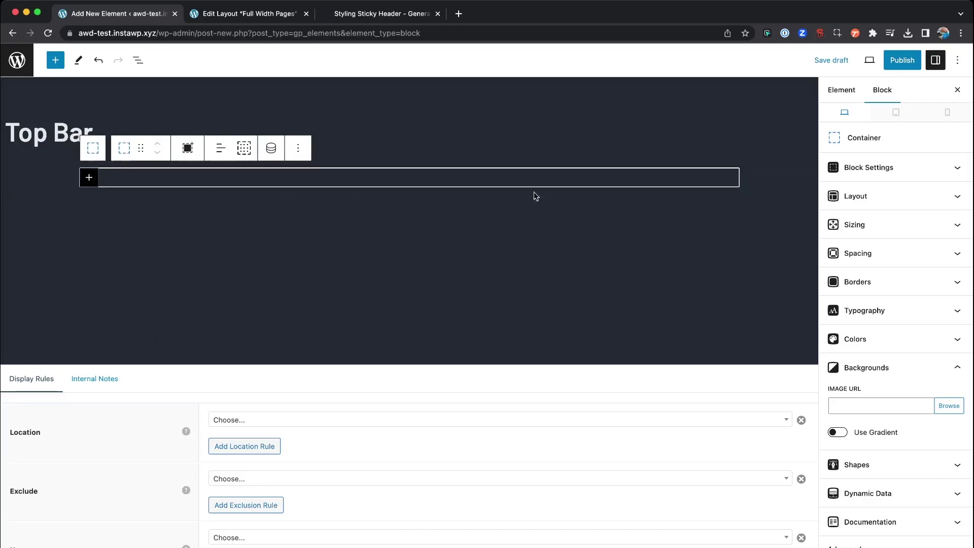
# Give the outer container the cyan var(--base-3) background preset
pyautogui.click(92, 152)
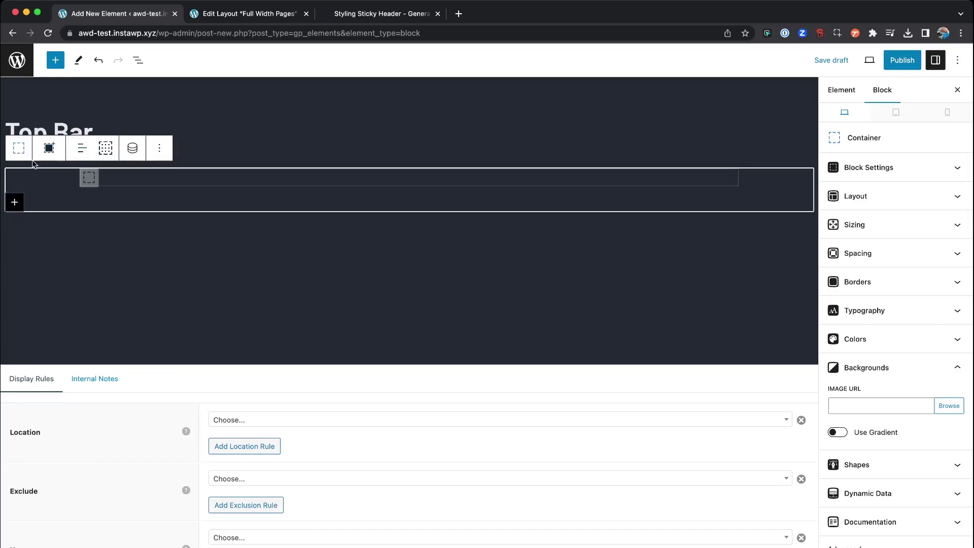
pyautogui.click(863, 339)
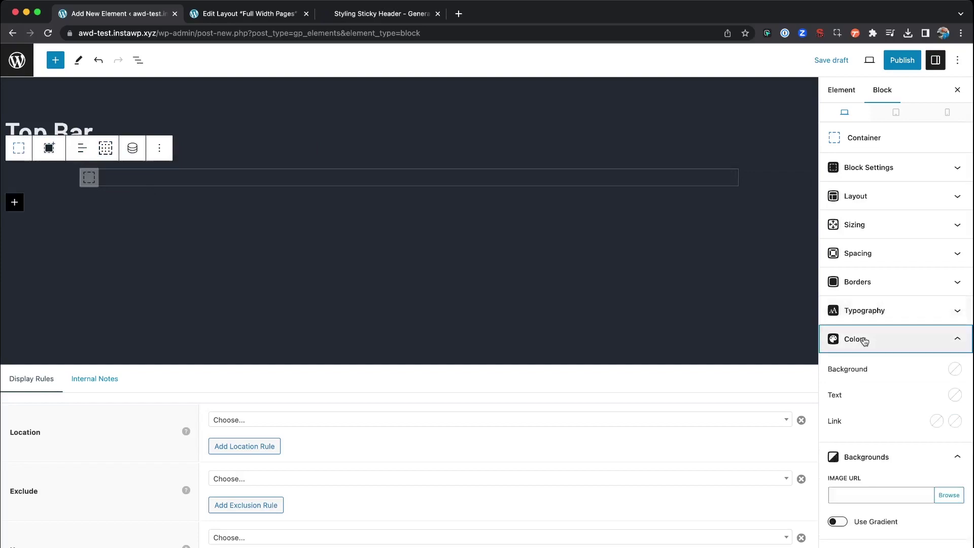
pyautogui.click(957, 355)
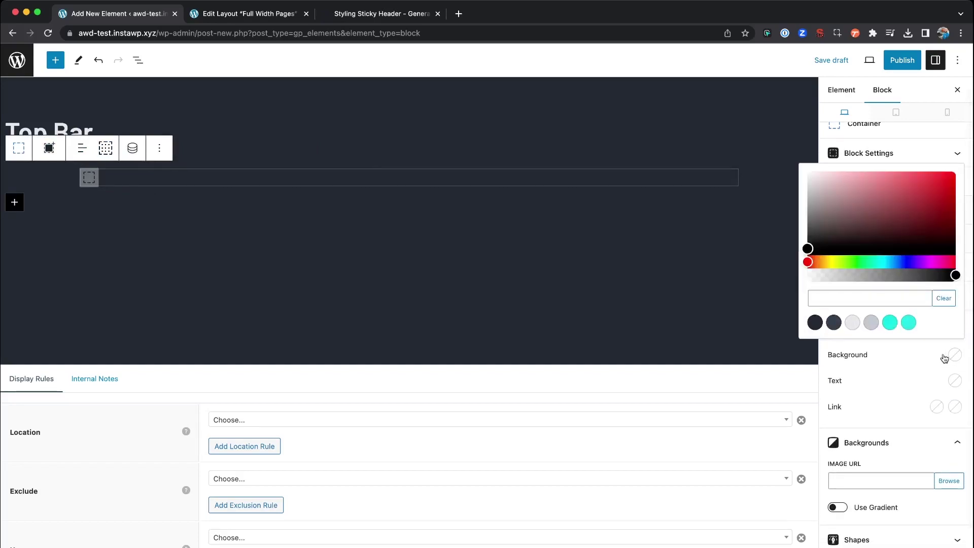
pyautogui.click(889, 323)
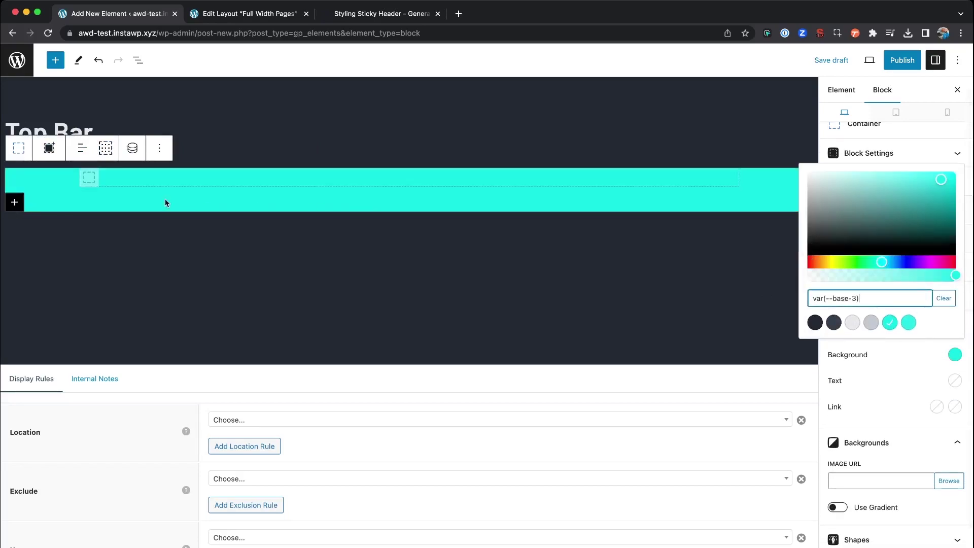
pyautogui.click(123, 187)
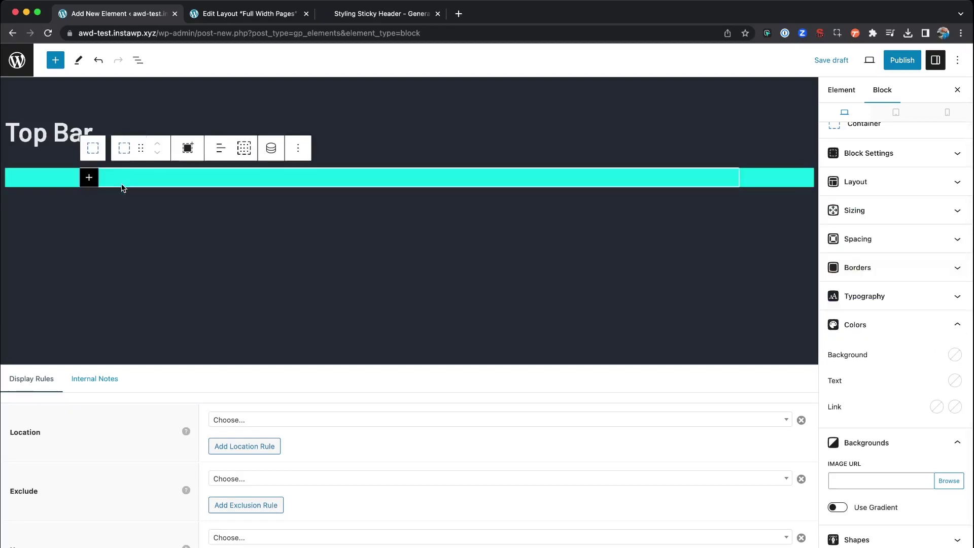
# Insert a Grid block in the inner container with a 2/3 + 1/3 column layout
pyautogui.click(90, 178)
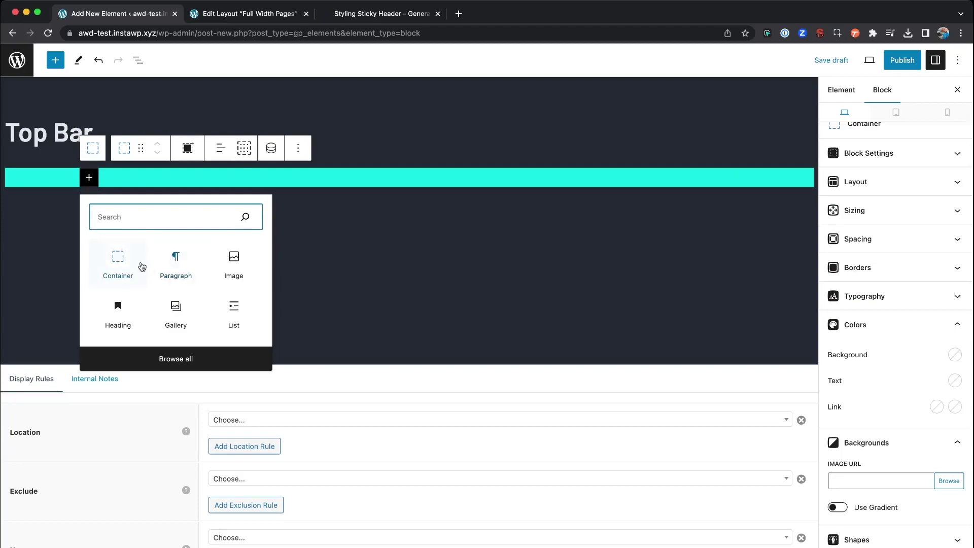
pyautogui.write('co')
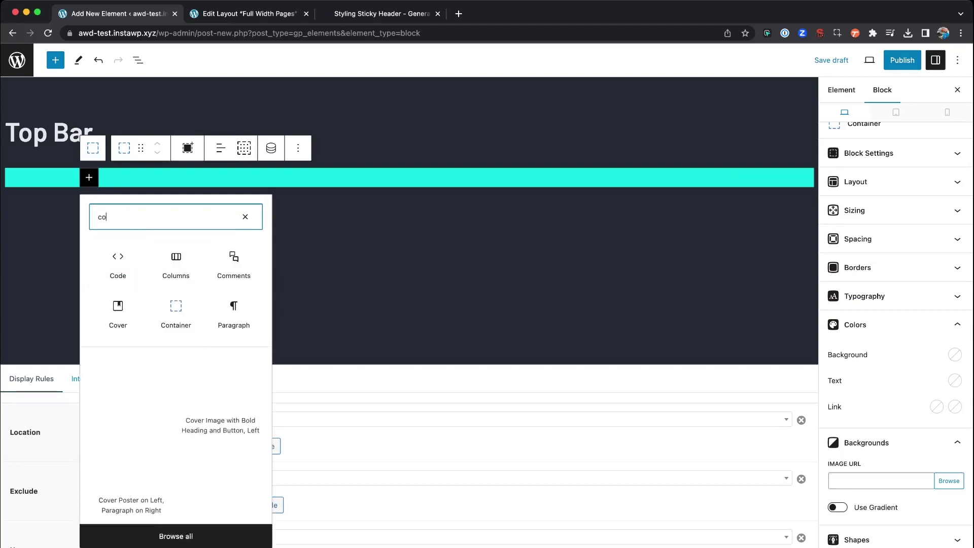
pyautogui.write('l')
pyautogui.press('BackSpace')
pyautogui.press('BackSpace')
pyautogui.press('BackSpace')
pyautogui.write('grid')
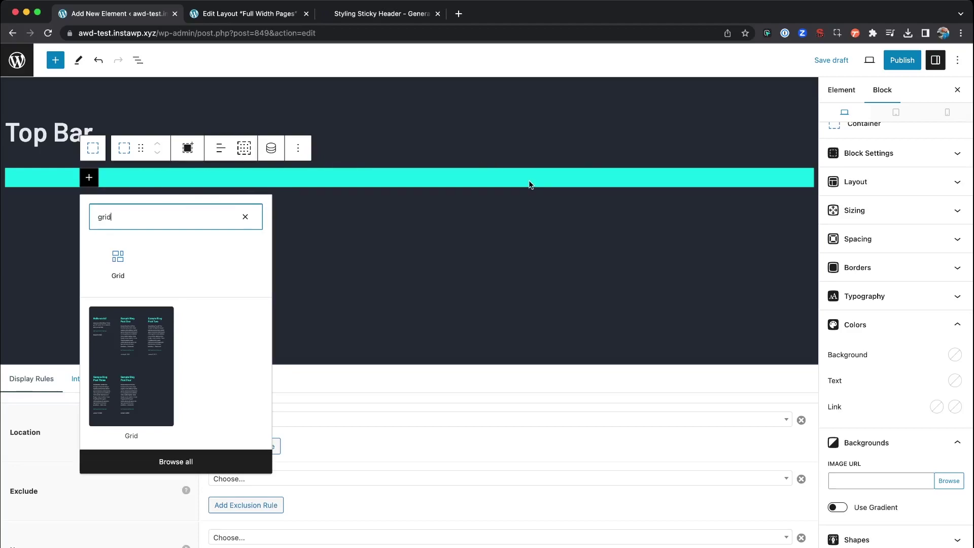
pyautogui.click(115, 264)
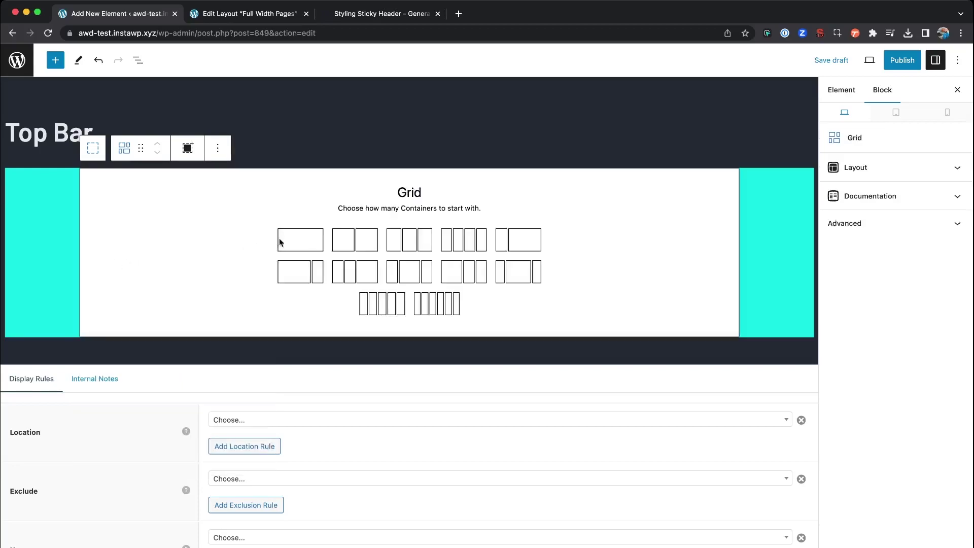
pyautogui.click(303, 274)
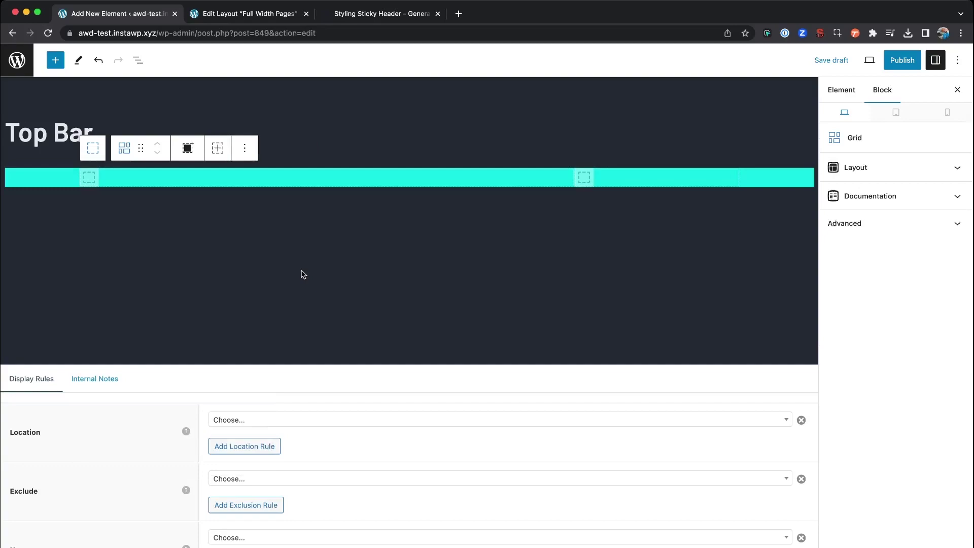
# Add a Headline in the first grid column reading 'Check out our newest product on sale!'
pyautogui.click(122, 184)
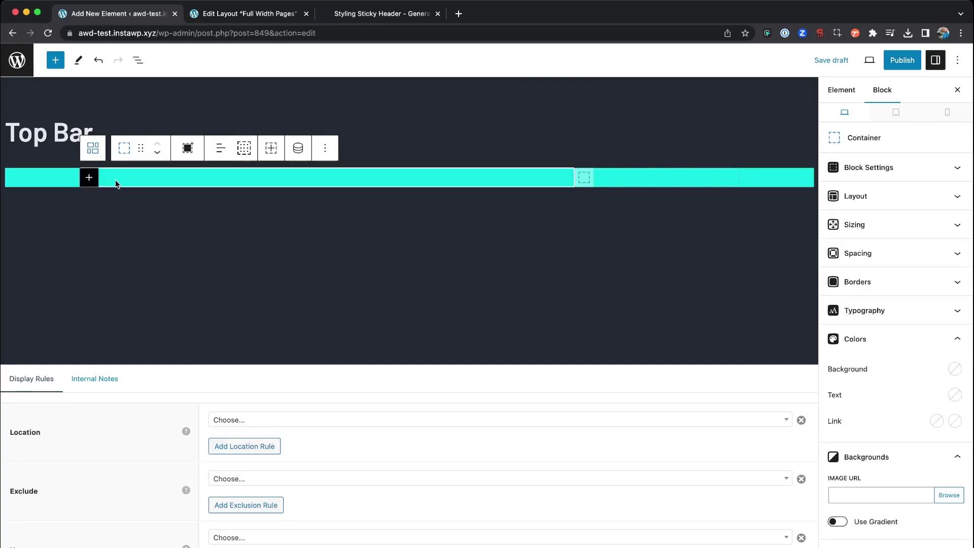
pyautogui.click(89, 179)
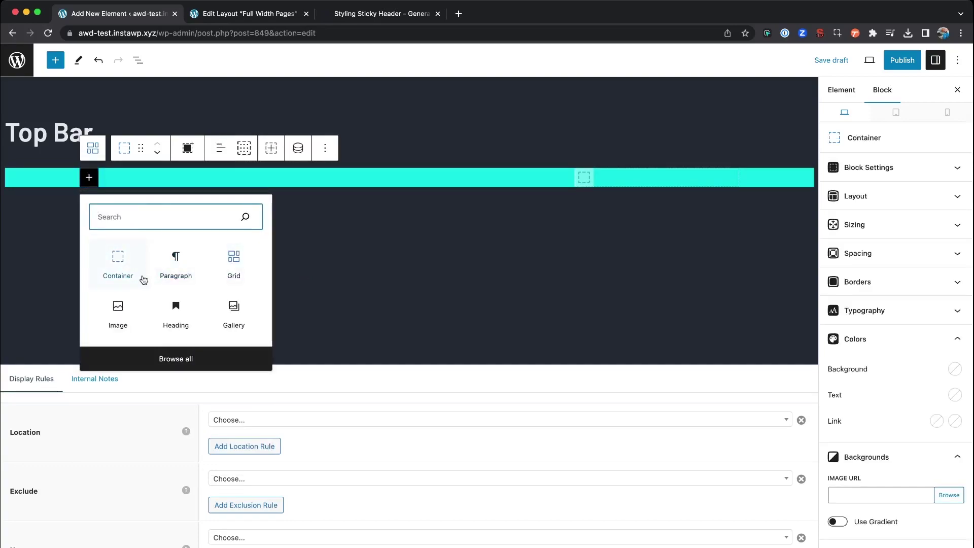
pyautogui.write('head')
pyautogui.click(177, 261)
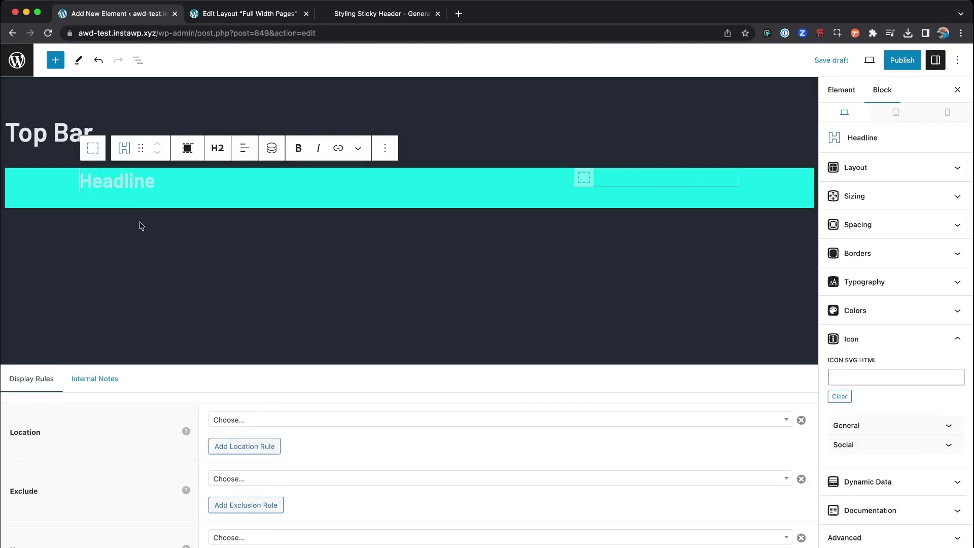
pyautogui.write('C')
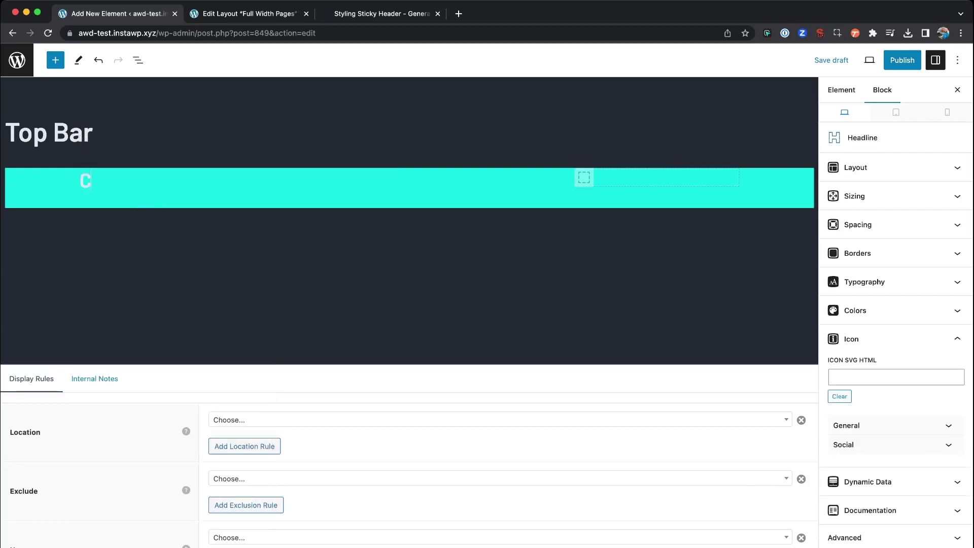
pyautogui.write('heck out our newe')
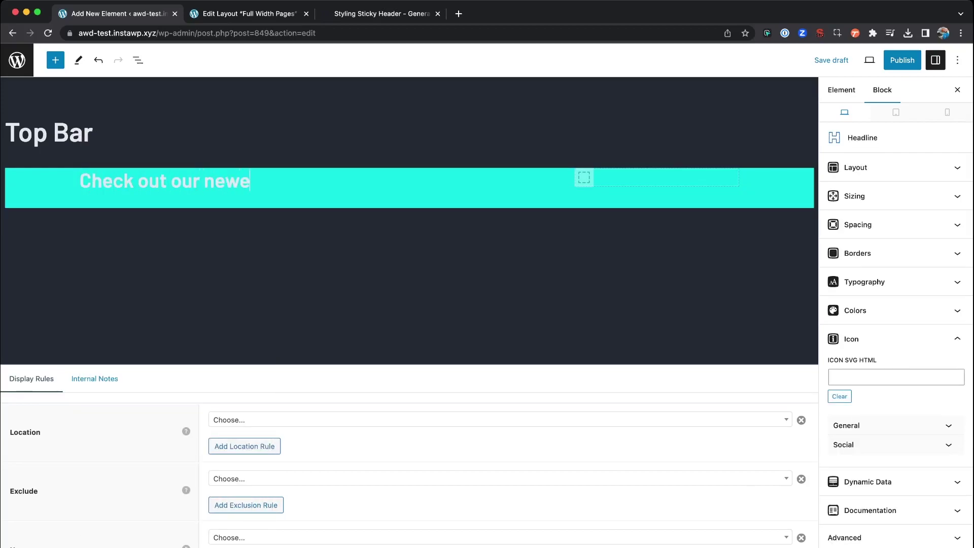
pyautogui.write('st product on sale!')
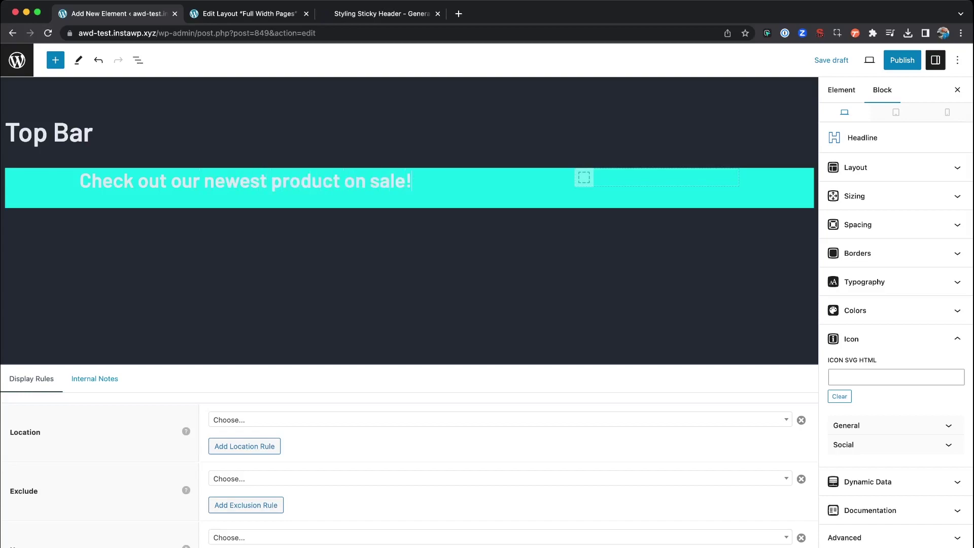
# Change the headline from H2 to Paragraph and set its text colour to var(--contrast)
pyautogui.click(218, 148)
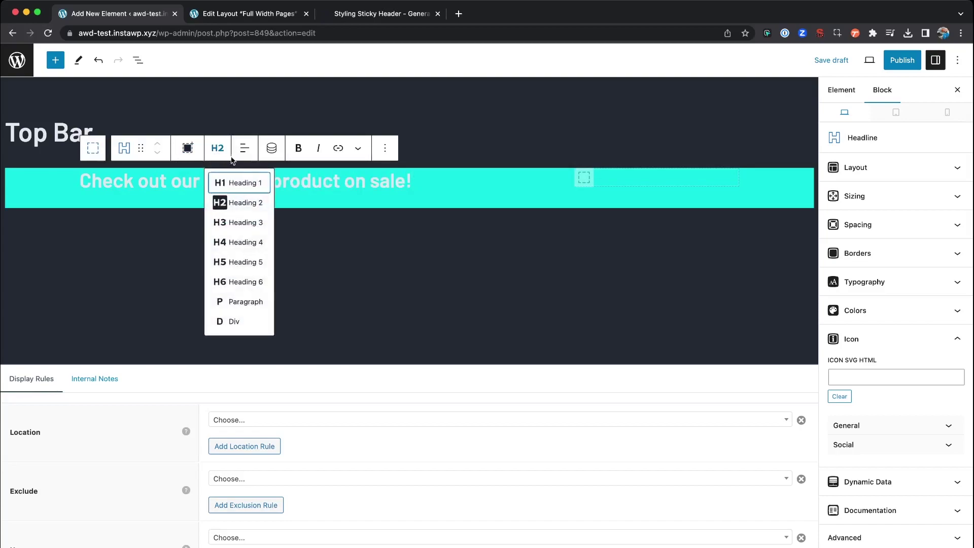
pyautogui.click(251, 298)
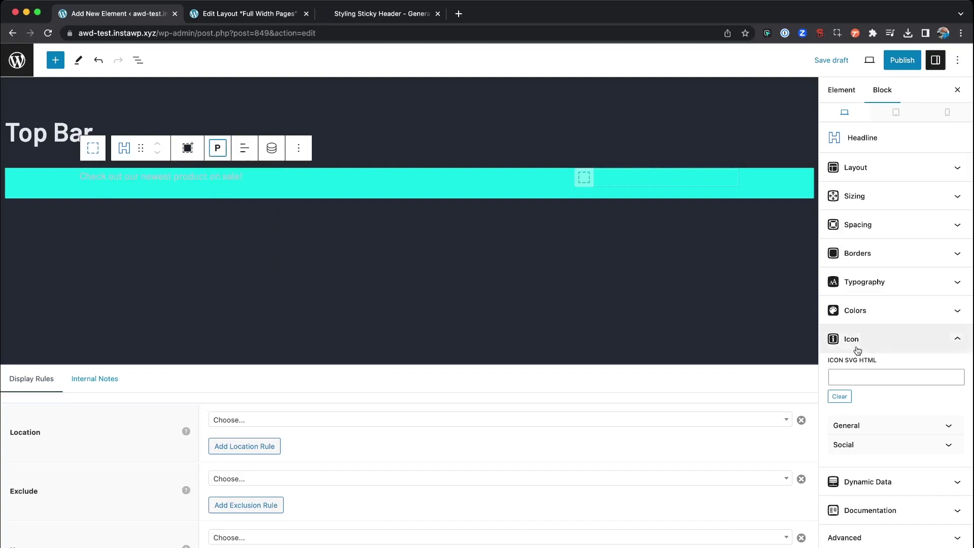
pyautogui.click(882, 311)
pyautogui.click(954, 366)
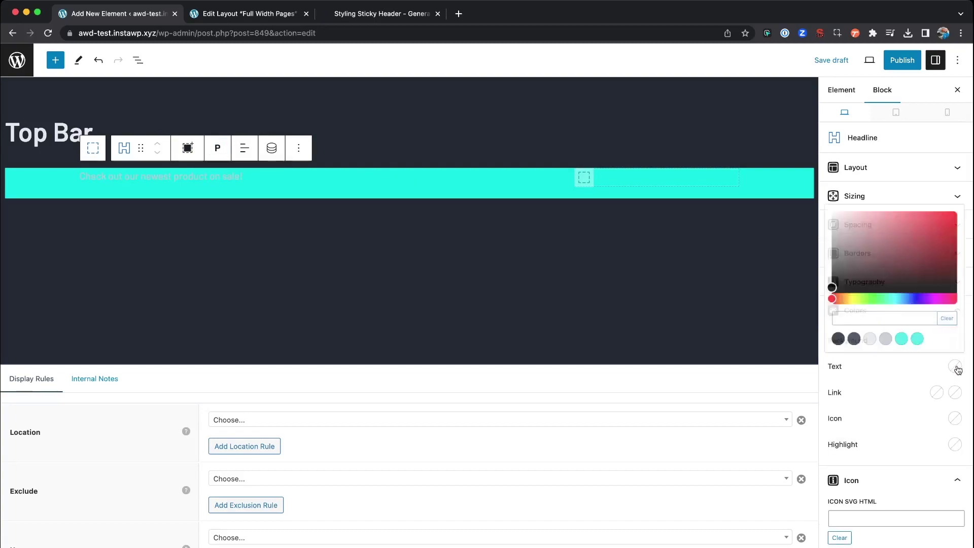
pyautogui.click(814, 334)
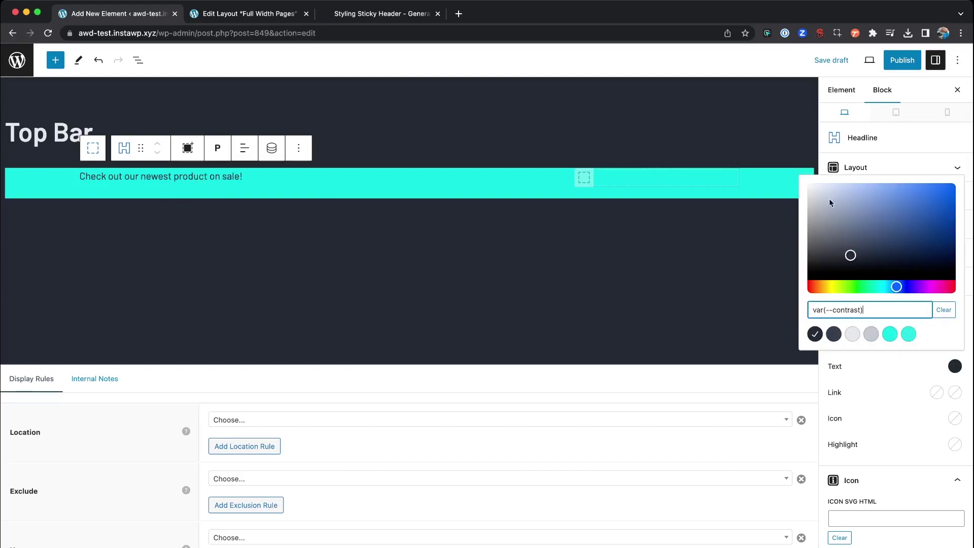
pyautogui.click(223, 180)
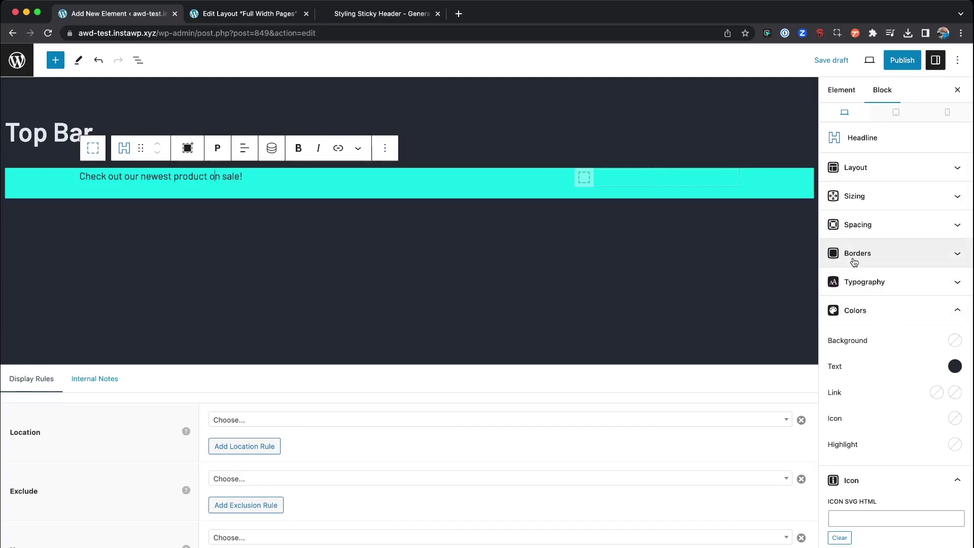
# Set the headline's bottom margin to 0
pyautogui.click(859, 227)
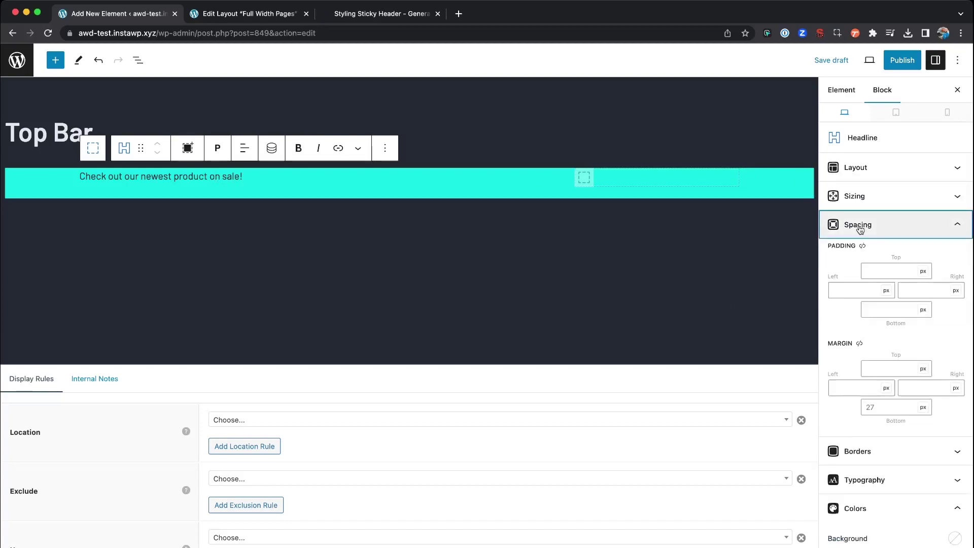
pyautogui.click(888, 412)
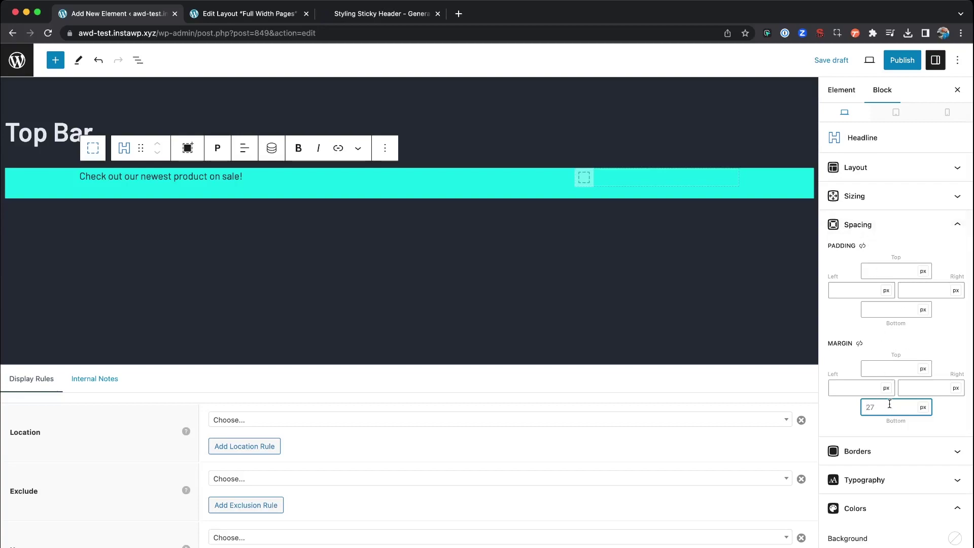
pyautogui.write('0')
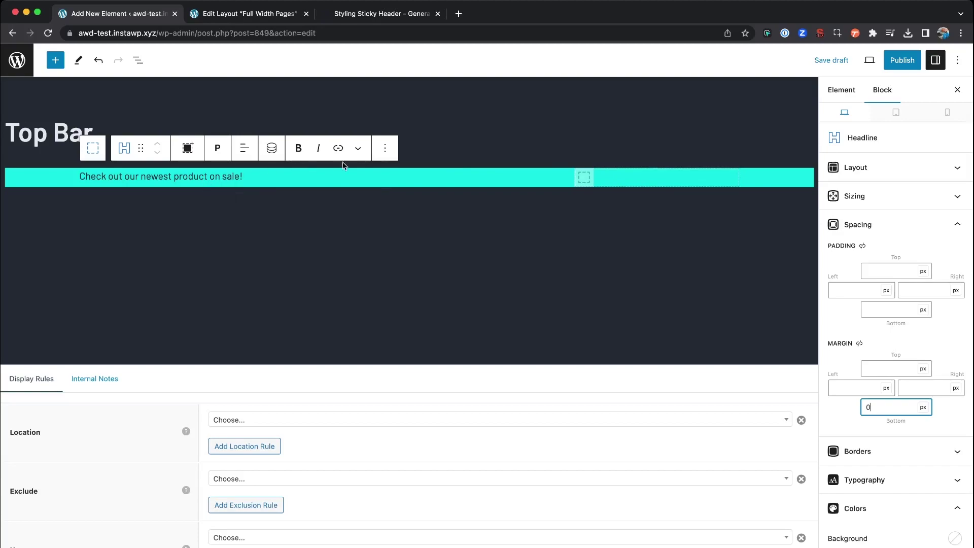
pyautogui.click(589, 181)
# Insert a Button block in the right column labelled 'View the Product'
pyautogui.click(589, 179)
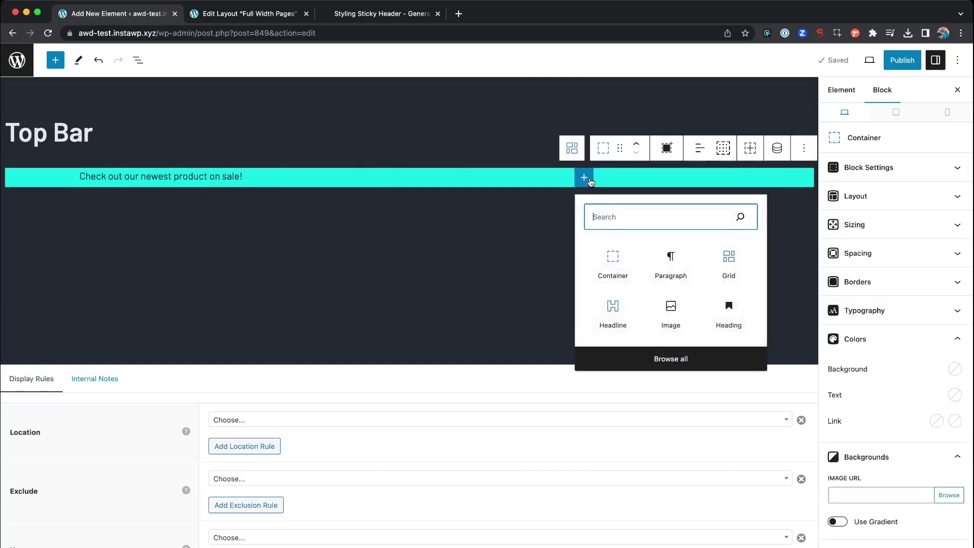
pyautogui.write('butt')
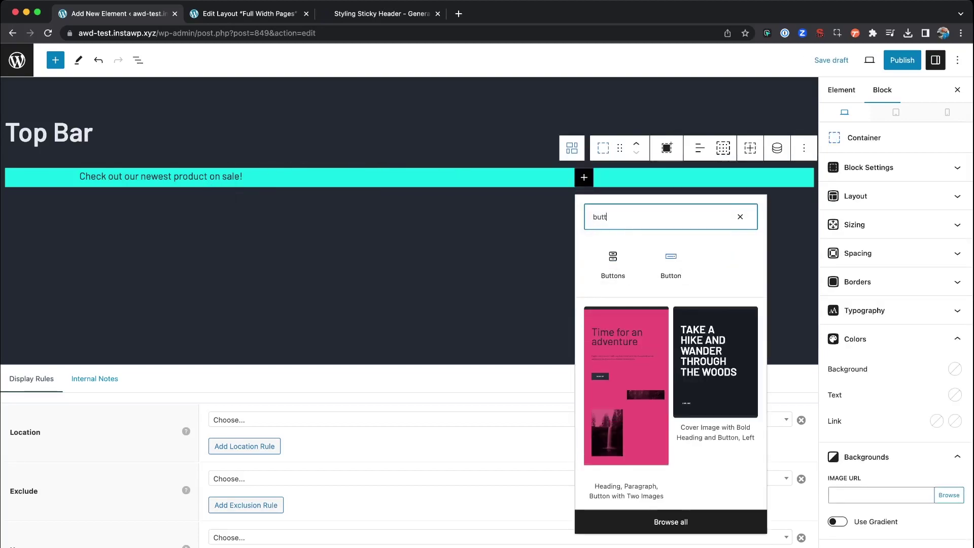
pyautogui.click(674, 272)
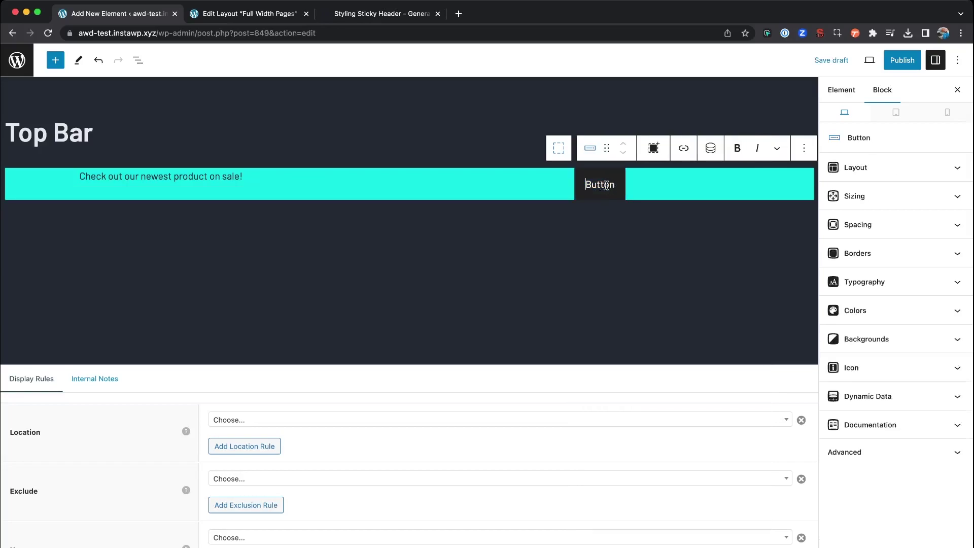
pyautogui.click(855, 166)
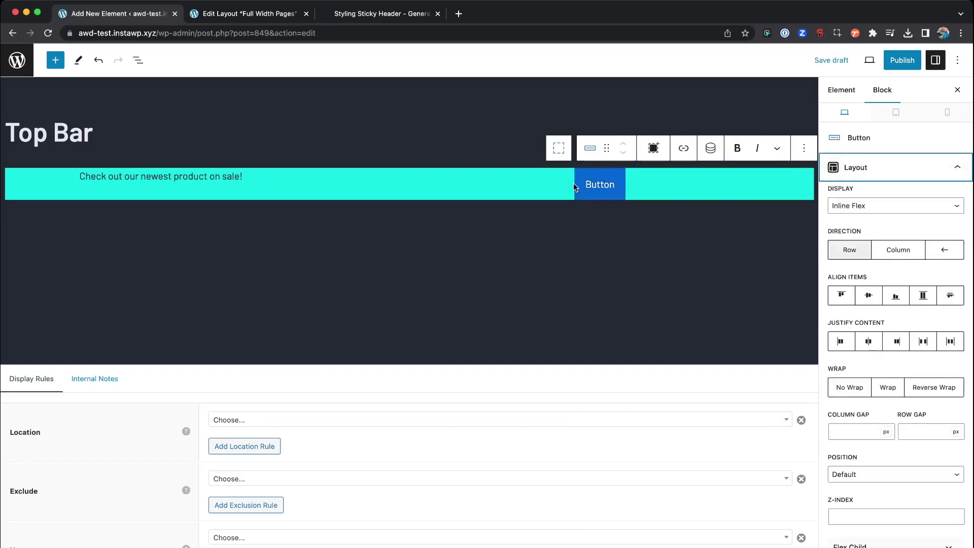
pyautogui.doubleClick(600, 184)
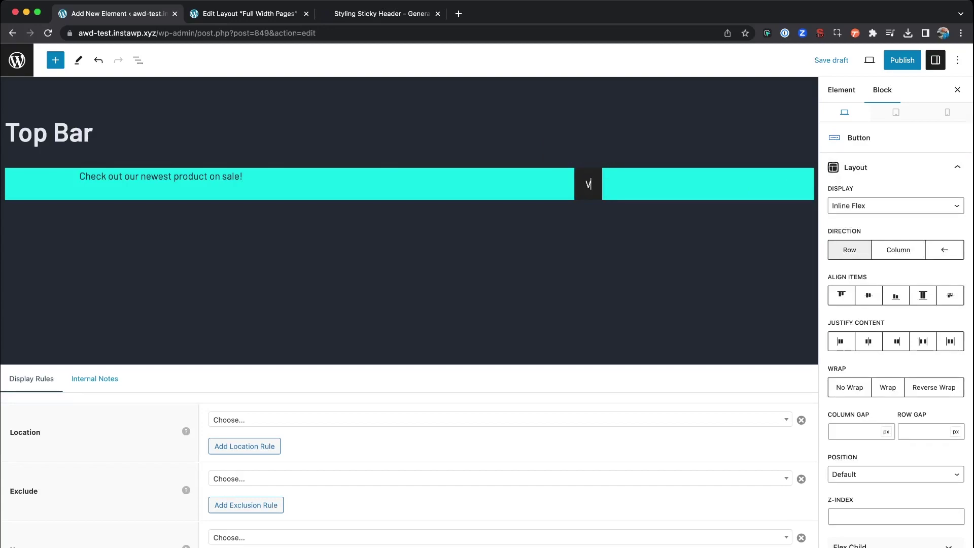
pyautogui.write('iew the Product')
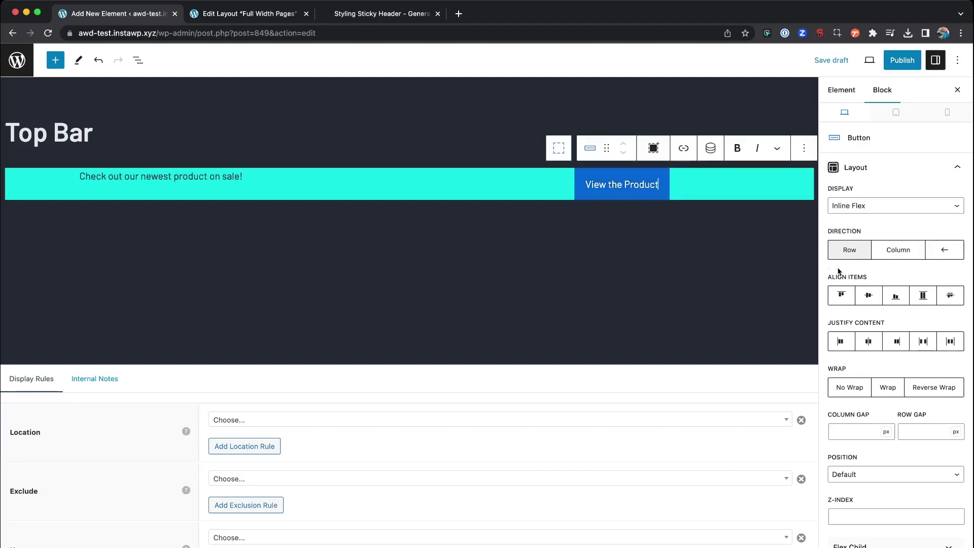
# Set the button's padding values to 5, 10, 5, 10
pyautogui.scroll(-5, 847, 276)
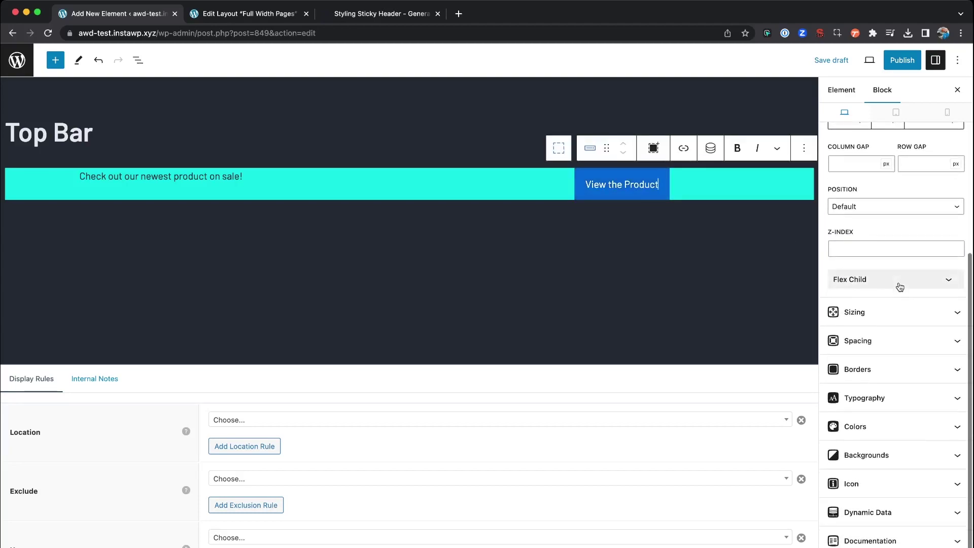
pyautogui.click(878, 348)
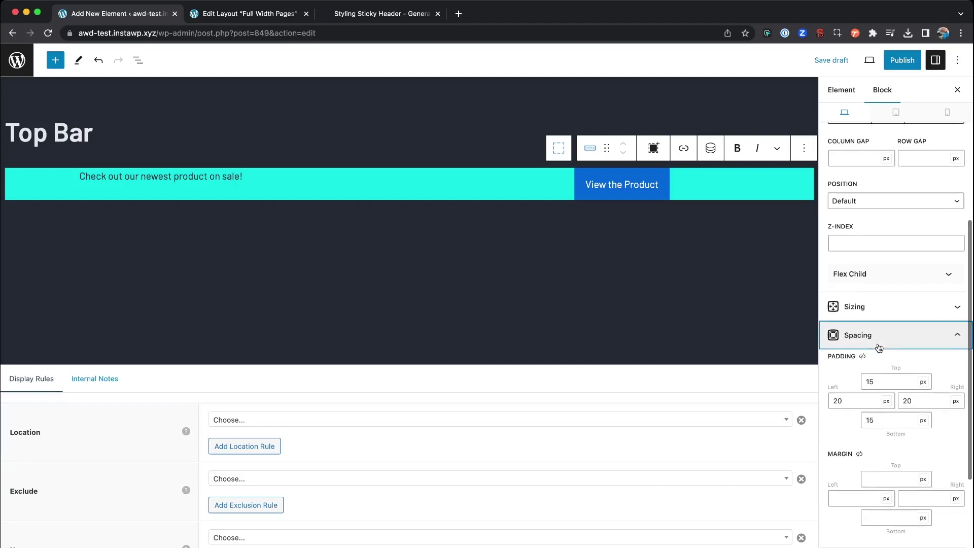
pyautogui.doubleClick(885, 376)
pyautogui.write('5')
pyautogui.press('Tab')
pyautogui.press('Tab')
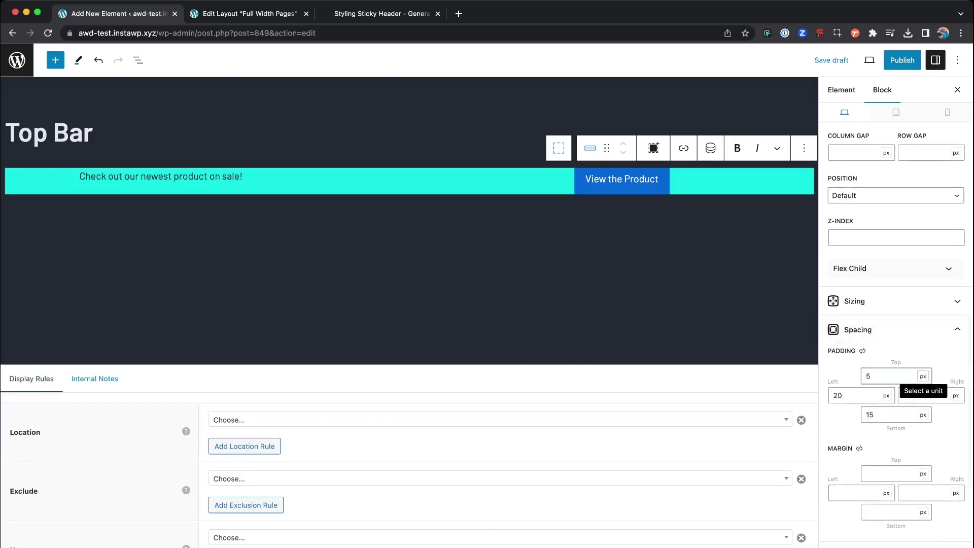
pyautogui.write('10')
pyautogui.press('Tab')
pyautogui.press('Tab')
pyautogui.write('5')
pyautogui.press('Tab')
pyautogui.press('Tab')
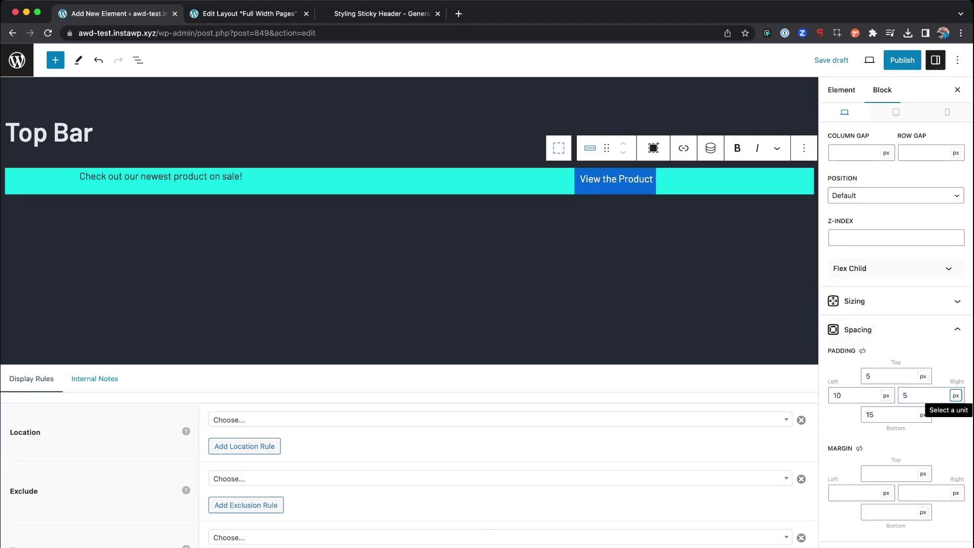
pyautogui.write('10')
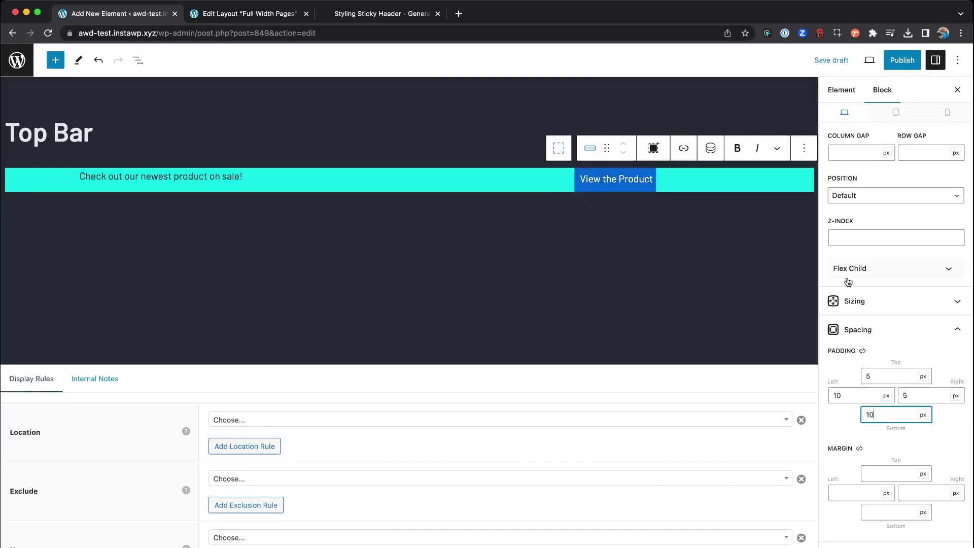
# Set the button background to var(--contrast-2) and its hover background to var(--contrast)
pyautogui.scroll(-2, 879, 255)
pyautogui.scroll(-5, 879, 255)
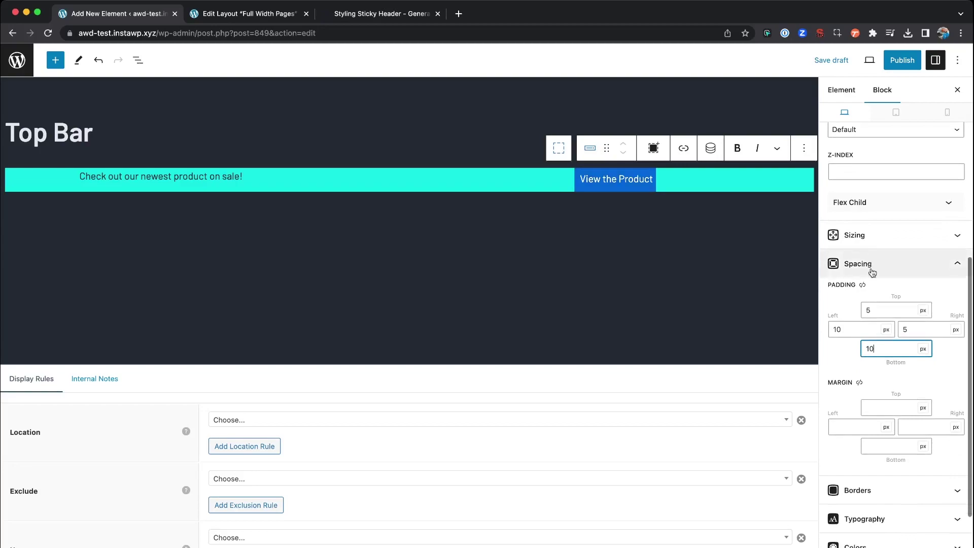
pyautogui.click(894, 470)
pyautogui.scroll(-5, 894, 469)
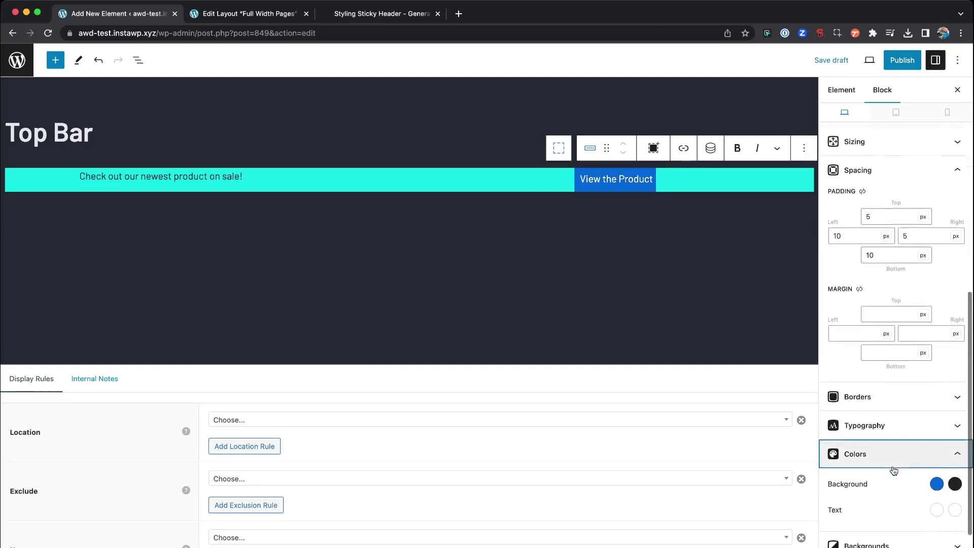
pyautogui.click(937, 393)
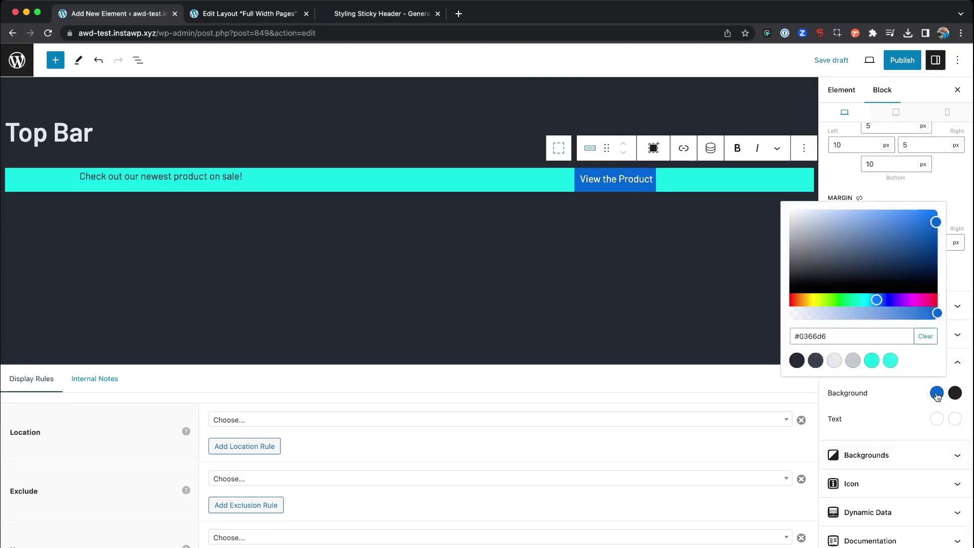
pyautogui.click(815, 360)
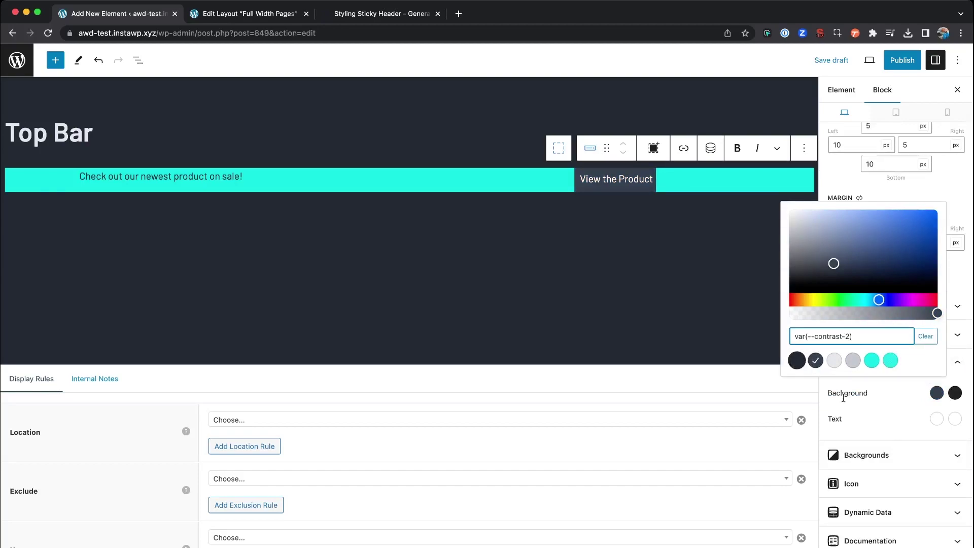
pyautogui.click(908, 426)
pyautogui.click(949, 398)
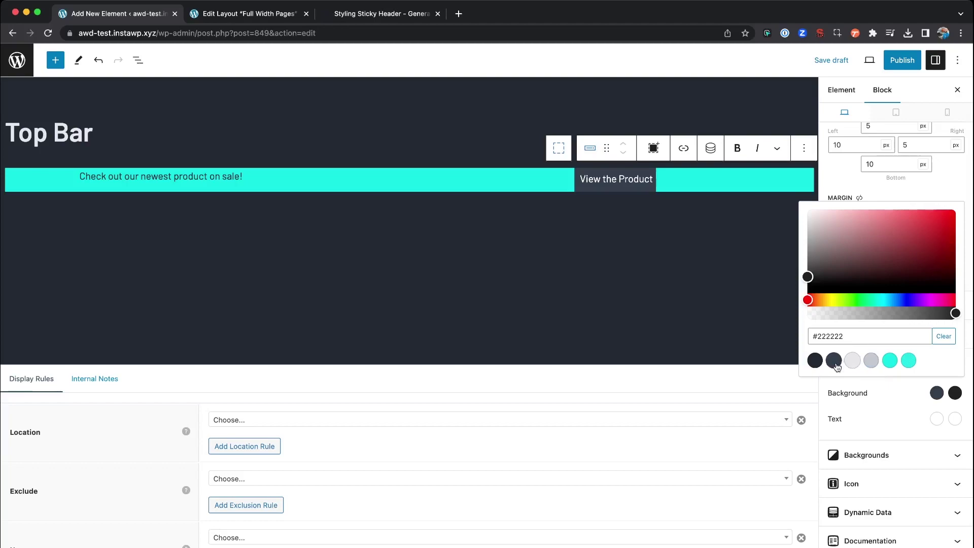
pyautogui.click(815, 360)
pyautogui.click(865, 412)
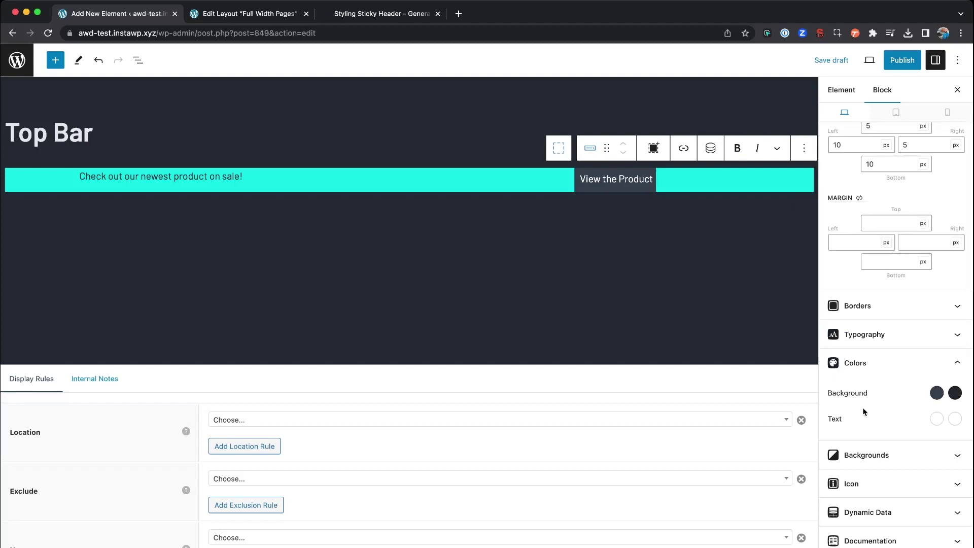
pyautogui.click(935, 423)
pyautogui.click(906, 424)
# Save a draft, then set the Grid's vertical alignment to Center
pyautogui.click(837, 61)
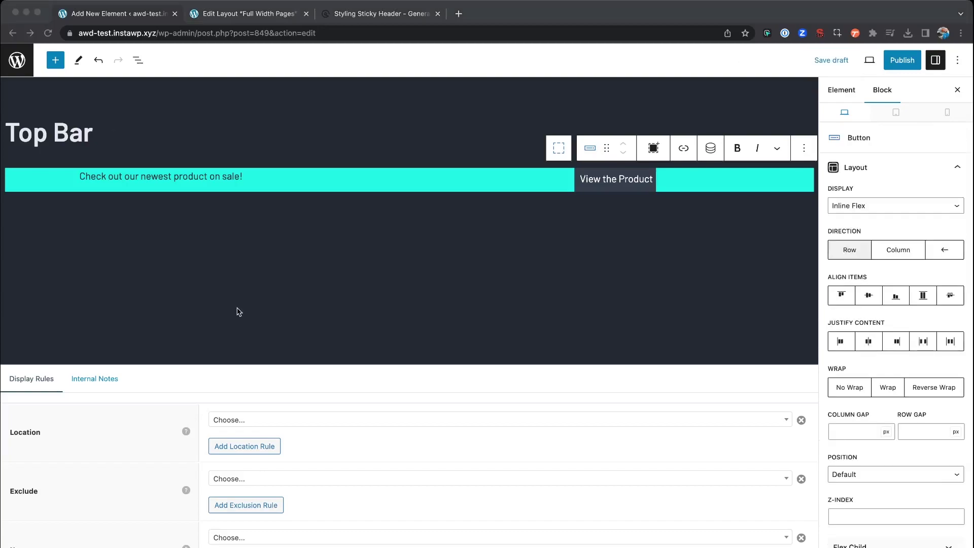
pyautogui.click(169, 176)
pyautogui.click(93, 151)
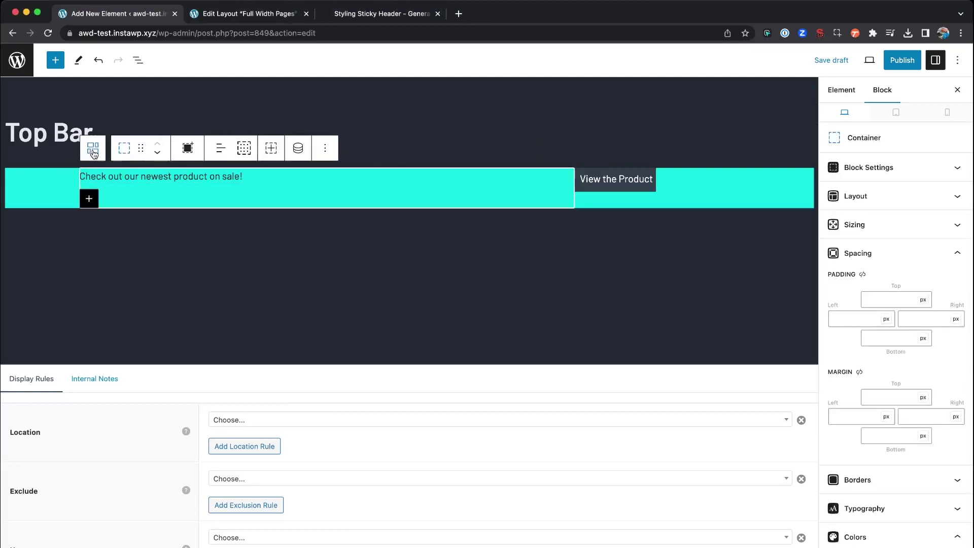
pyautogui.click(93, 151)
pyautogui.click(857, 165)
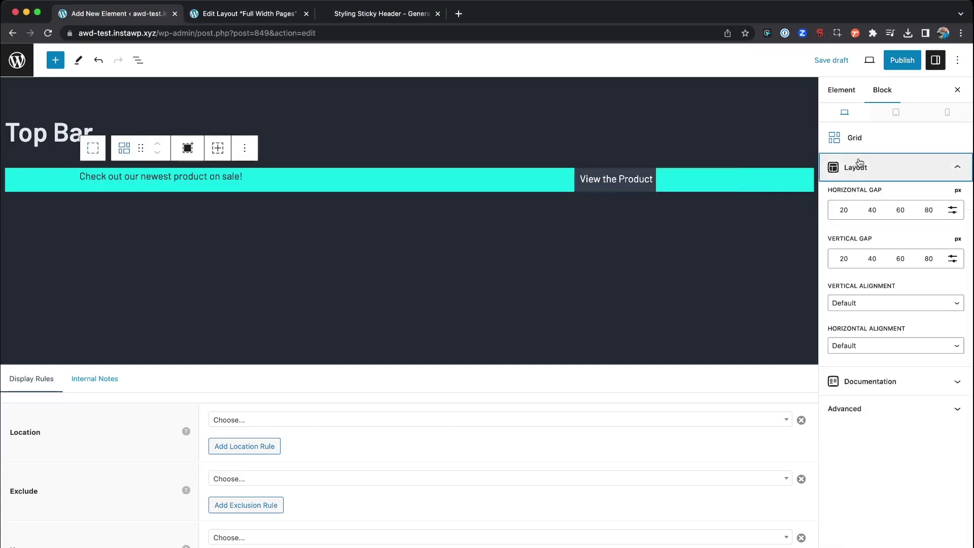
pyautogui.click(857, 304)
pyautogui.click(858, 329)
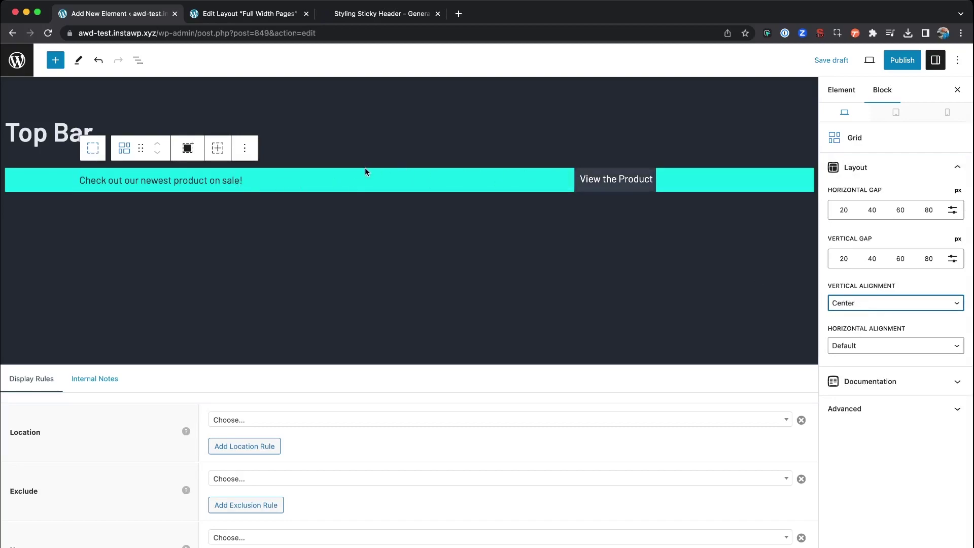
pyautogui.click(621, 179)
pyautogui.scroll(-10, 876, 282)
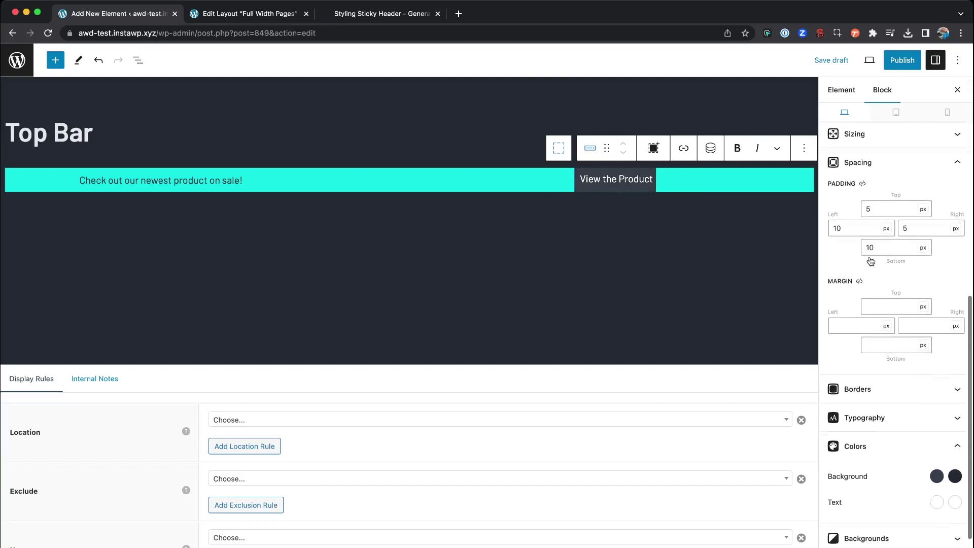
# Set the View the Product button's font size to 16
pyautogui.click(878, 419)
pyautogui.click(858, 472)
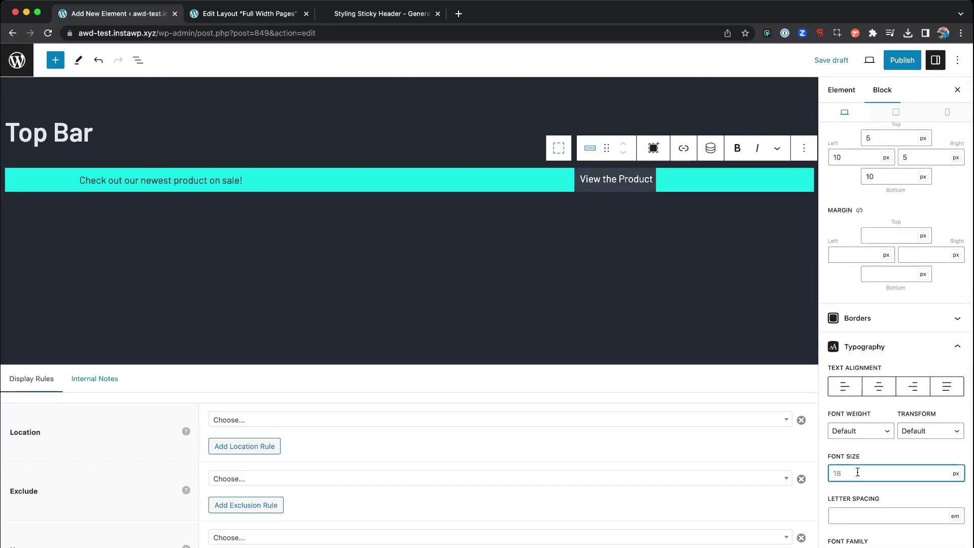
pyautogui.write('16')
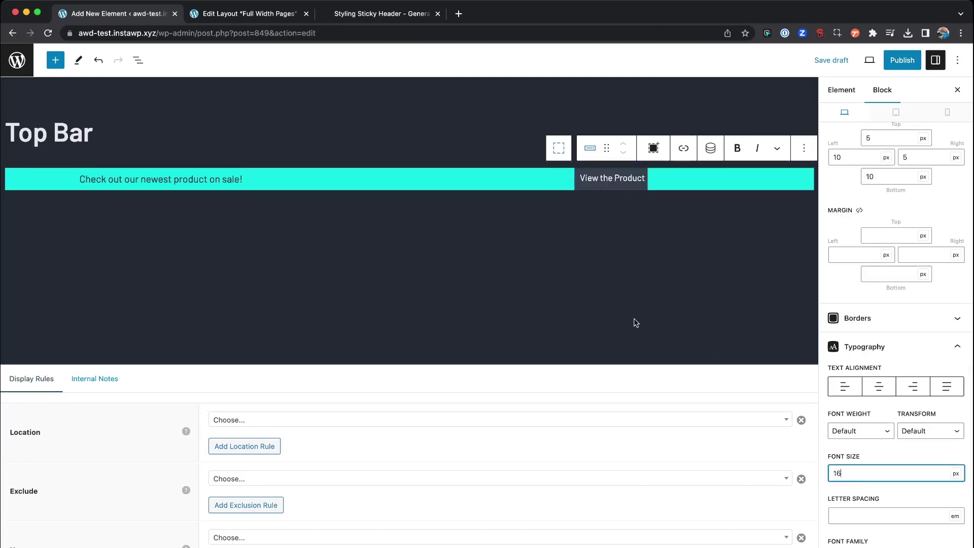
# Give the outer teal container 5 px top and bottom padding
pyautogui.click(32, 173)
pyautogui.click(65, 174)
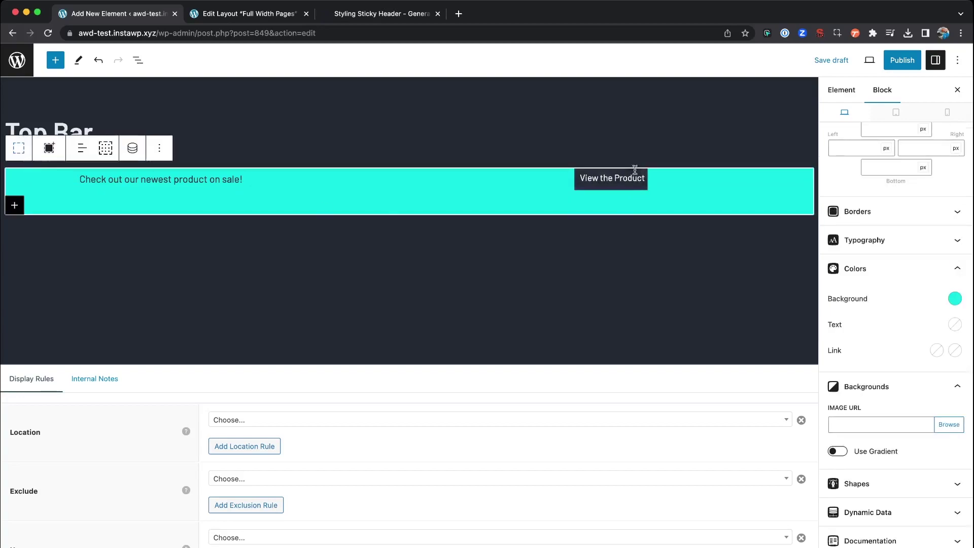
pyautogui.scroll(2, 908, 292)
pyautogui.scroll(5, 900, 292)
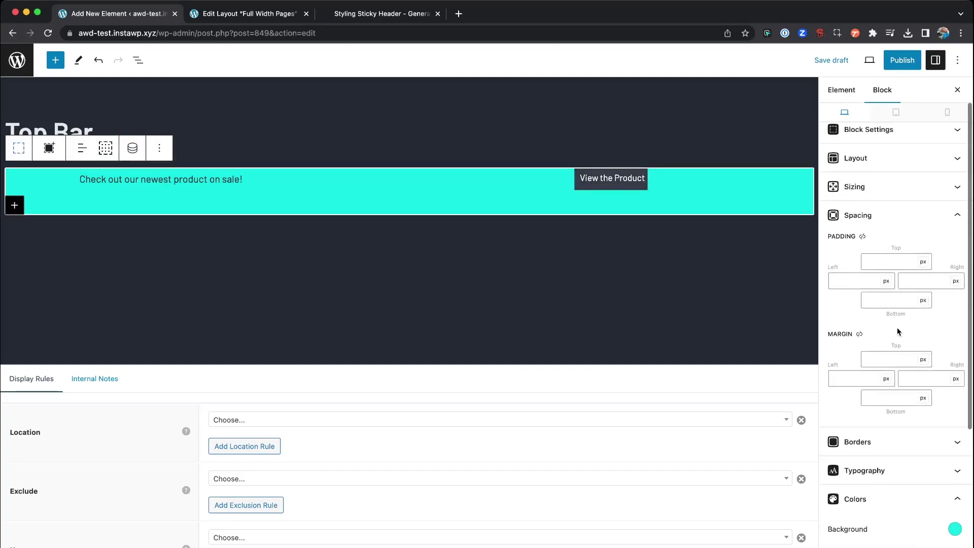
pyautogui.click(891, 262)
pyautogui.write('5')
pyautogui.press('Tab')
pyautogui.press('Tab')
pyautogui.press('Tab')
pyautogui.press('Tab')
pyautogui.press('Tab')
pyautogui.press('Tab')
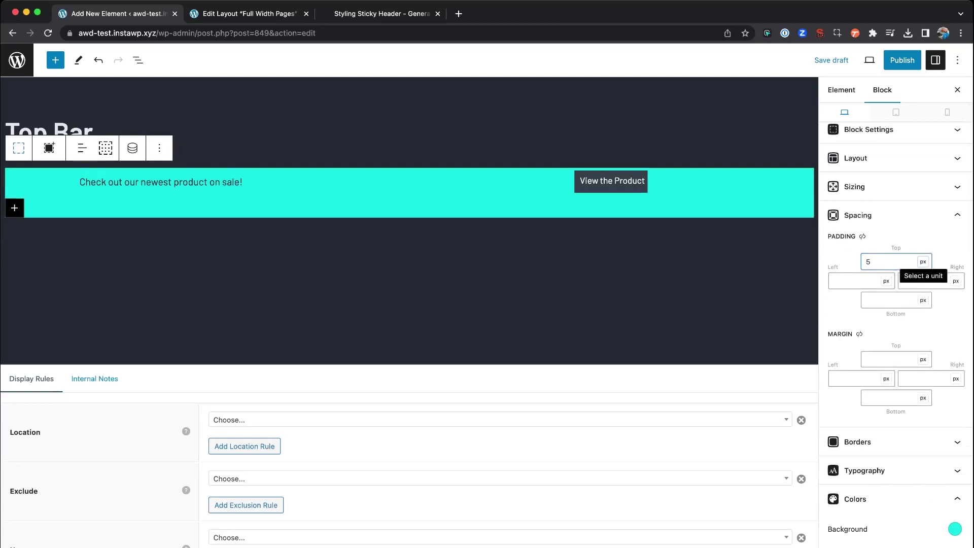
pyautogui.write('5')
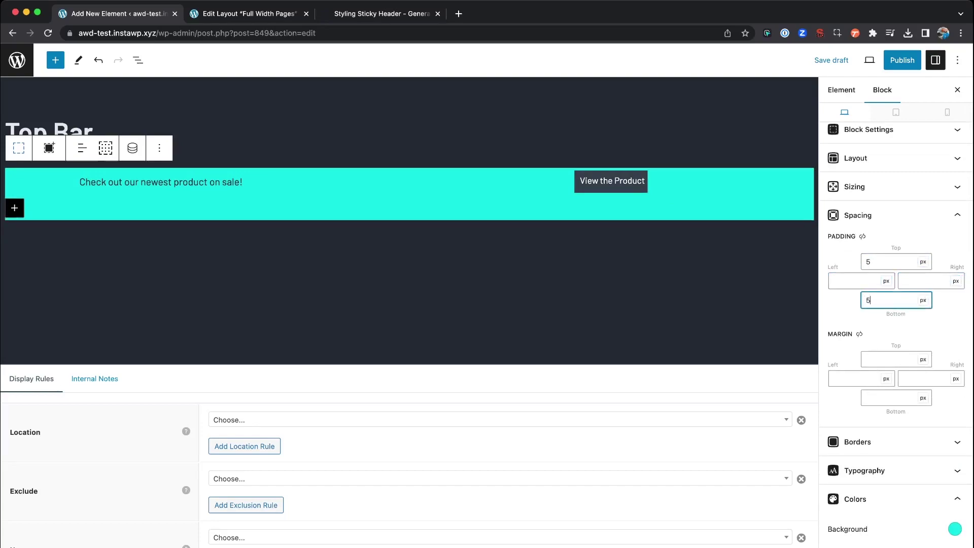
pyautogui.click(477, 234)
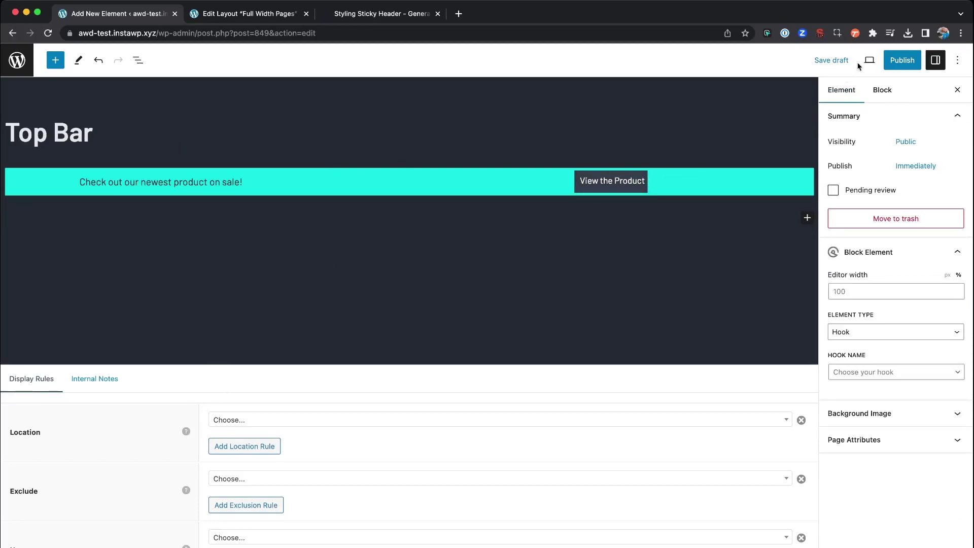
# Save the draft and set the Display Rules location to Entire Site
pyautogui.click(836, 59)
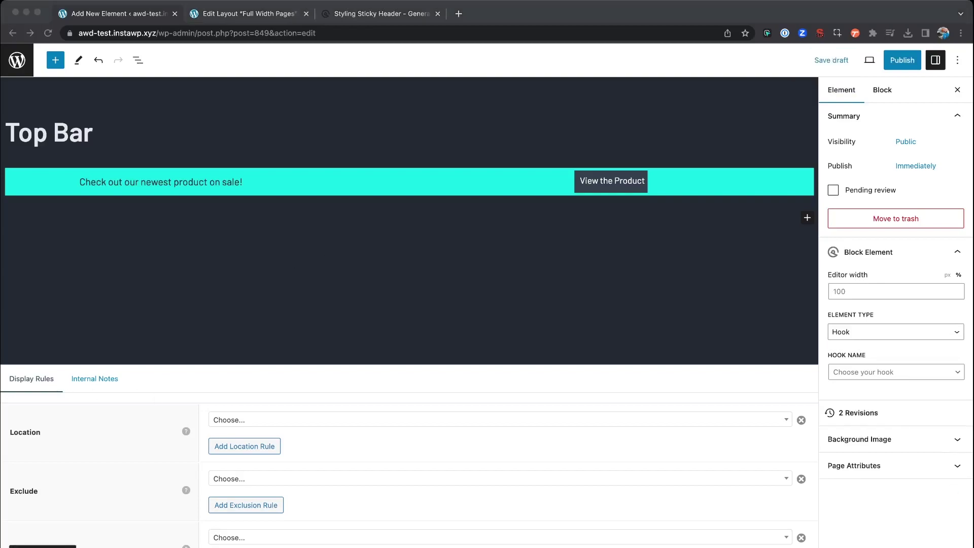
pyautogui.click(279, 366)
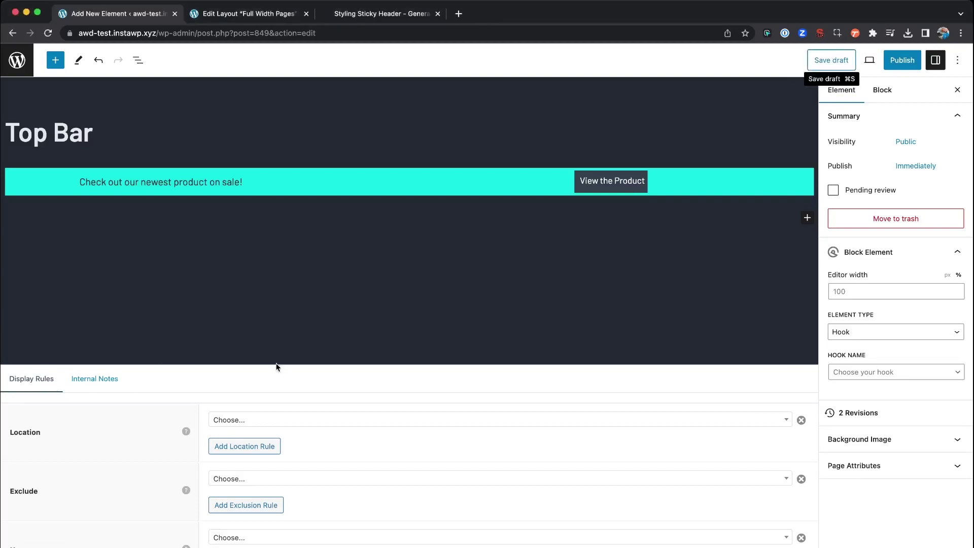
pyautogui.click(235, 421)
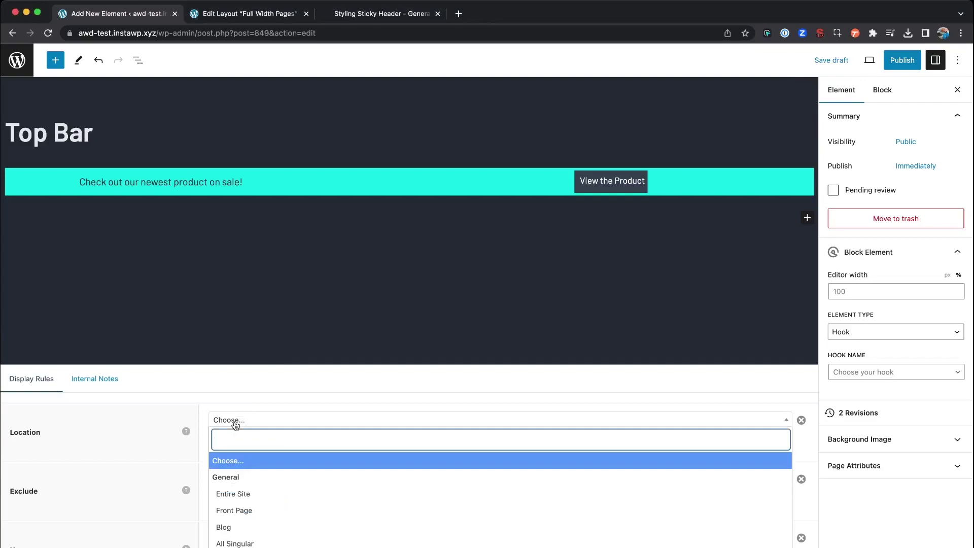
pyautogui.click(168, 413)
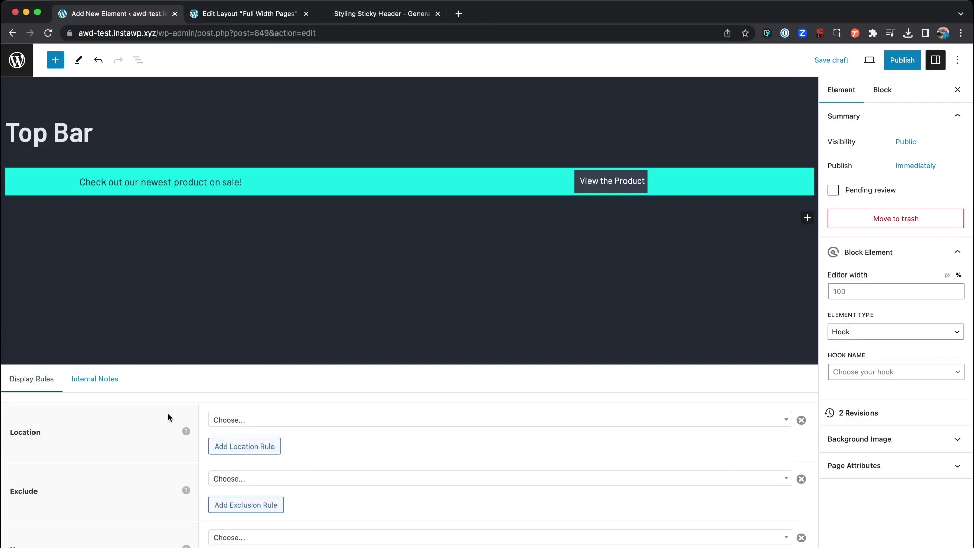
pyautogui.click(227, 420)
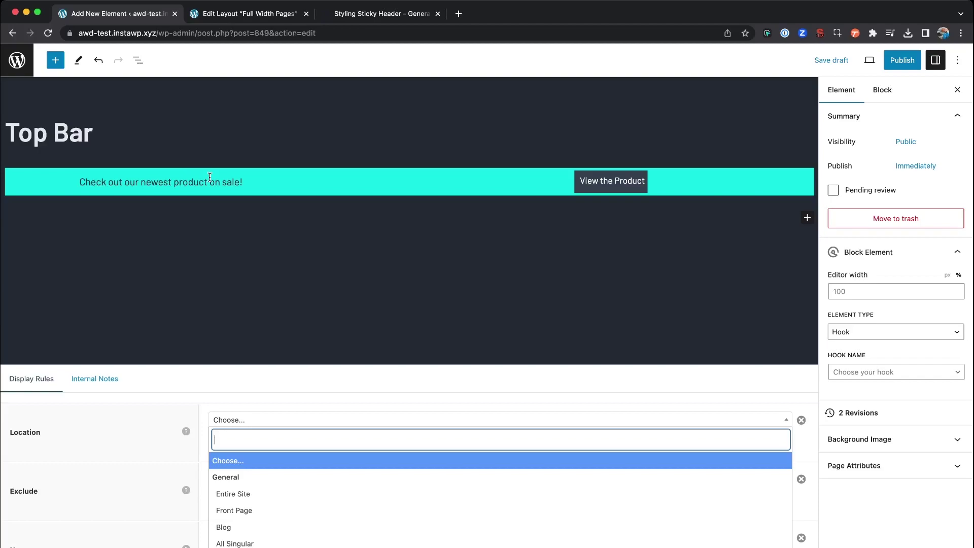
pyautogui.click(243, 495)
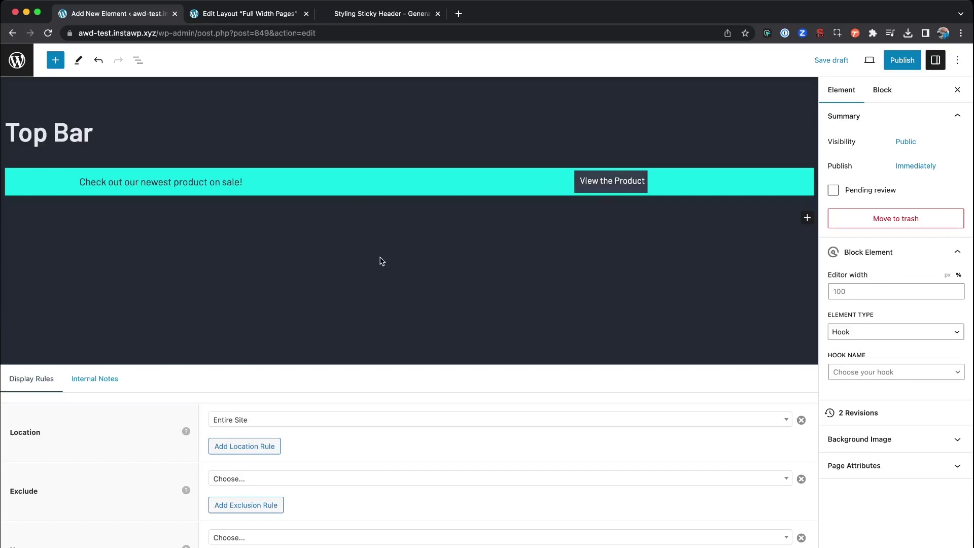
# Leave the Display Rules Exclude list empty
pyautogui.click(225, 480)
pyautogui.click(154, 464)
pyautogui.click(255, 479)
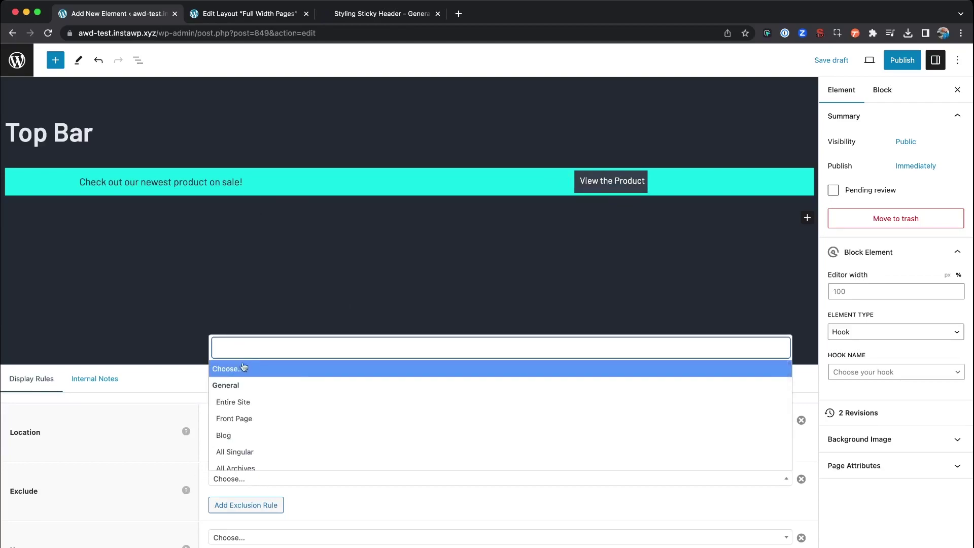
pyautogui.click(149, 480)
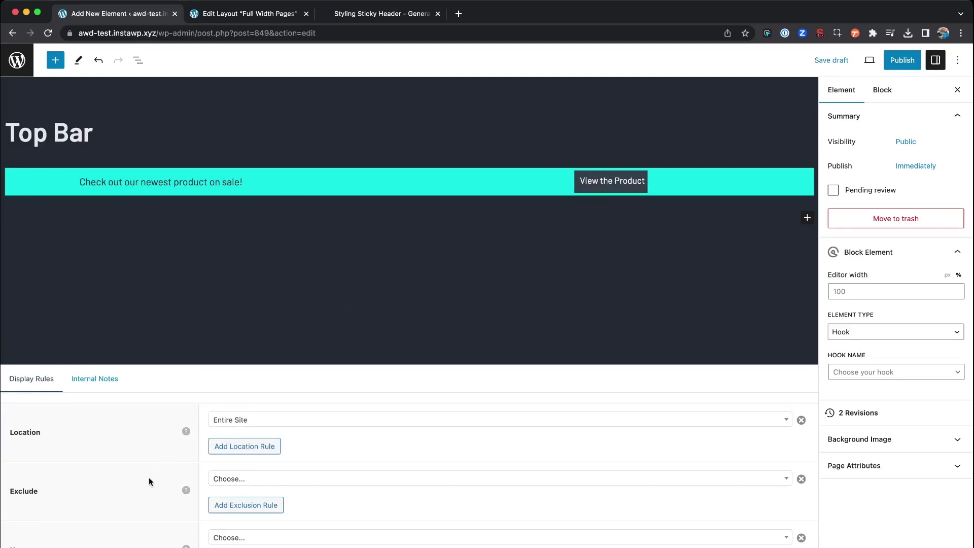
# Keep the element type as Hook and set the hook name to before_header
pyautogui.click(854, 336)
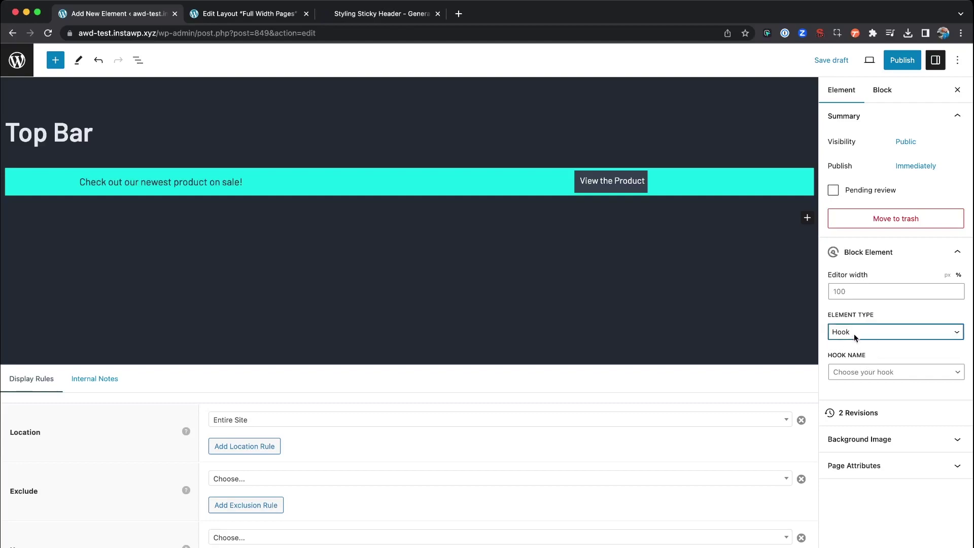
pyautogui.click(860, 371)
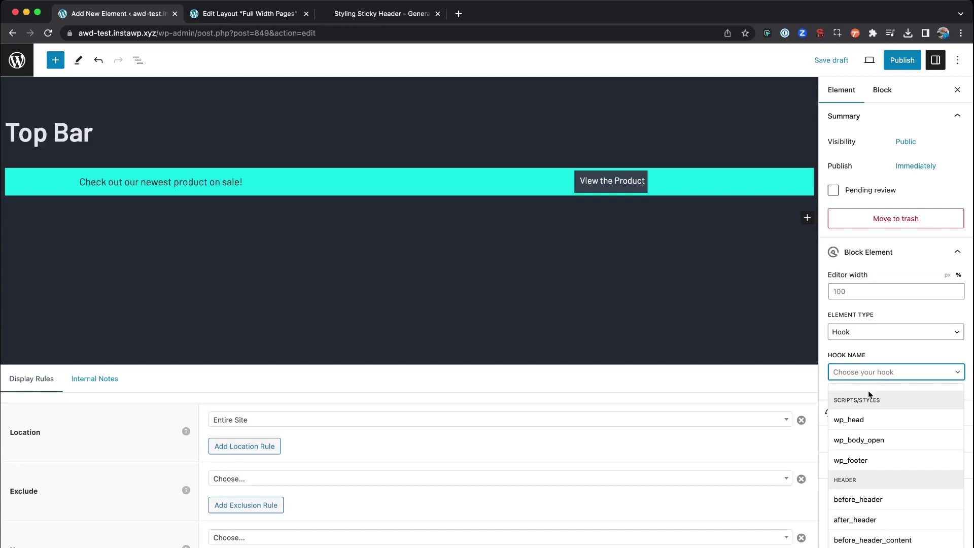
pyautogui.scroll(-1, 872, 434)
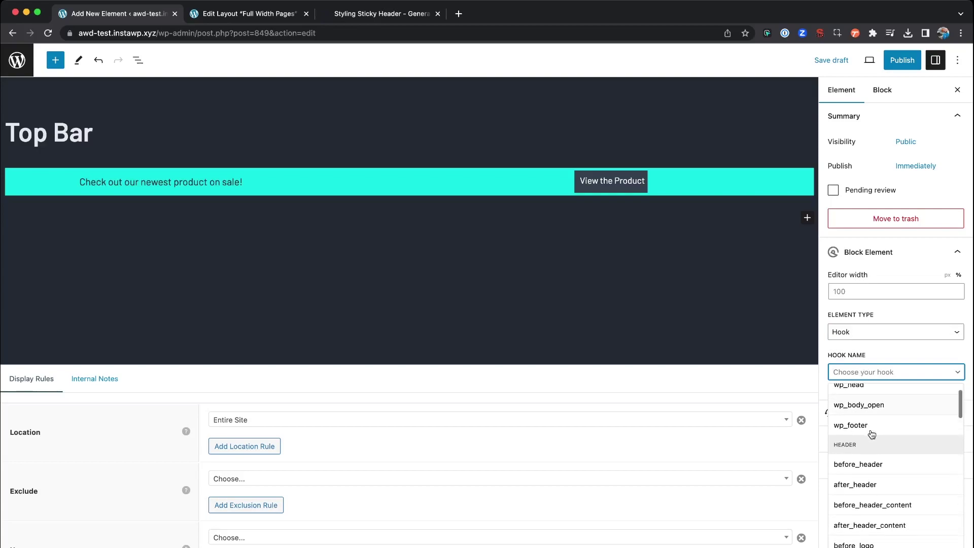
pyautogui.click(859, 465)
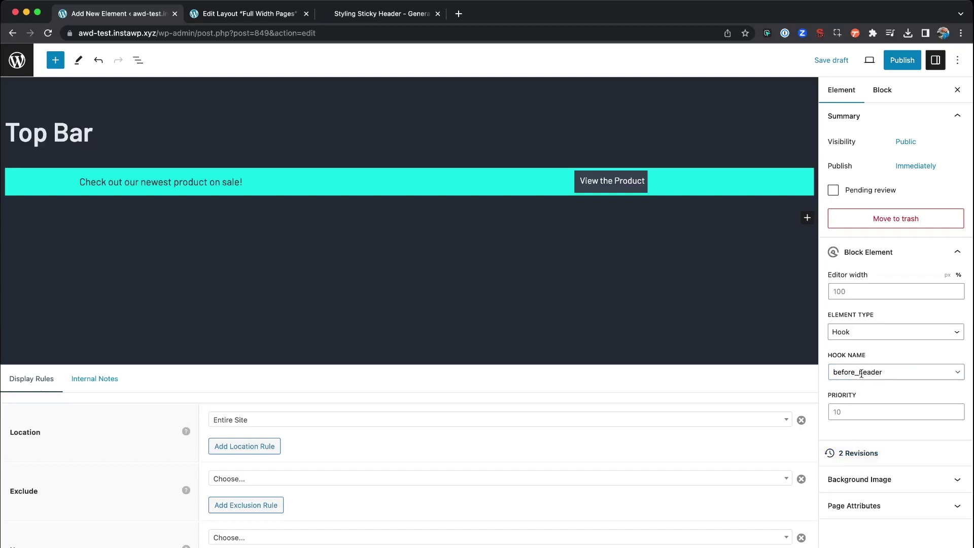
# Publish the Top Bar element and bring up the Elements list in a new tab
pyautogui.click(902, 60)
pyautogui.click(873, 60)
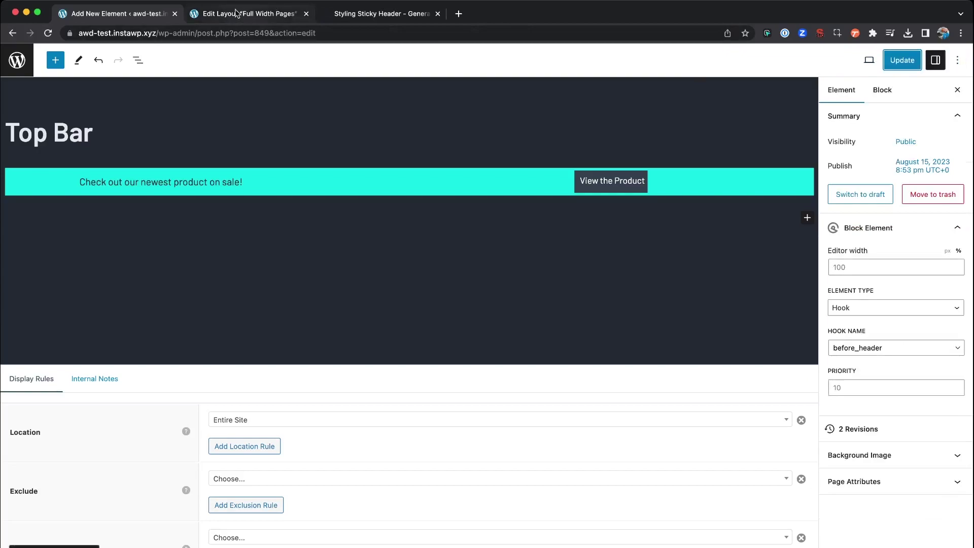
pyautogui.keyDown('super'); pyautogui.click(16, 60); pyautogui.keyUp('super')
pyautogui.click(243, 14)
# Check the teal bar on the live Projects, Blog, Style Guide and Home pages, then return to the Top Bar editor
pyautogui.click(79, 55)
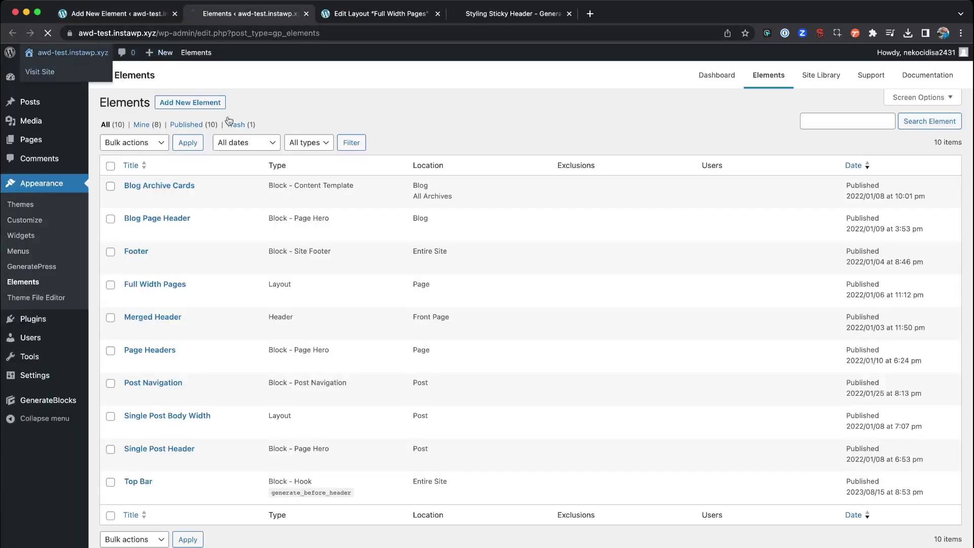
pyautogui.scroll(-1, 426, 146)
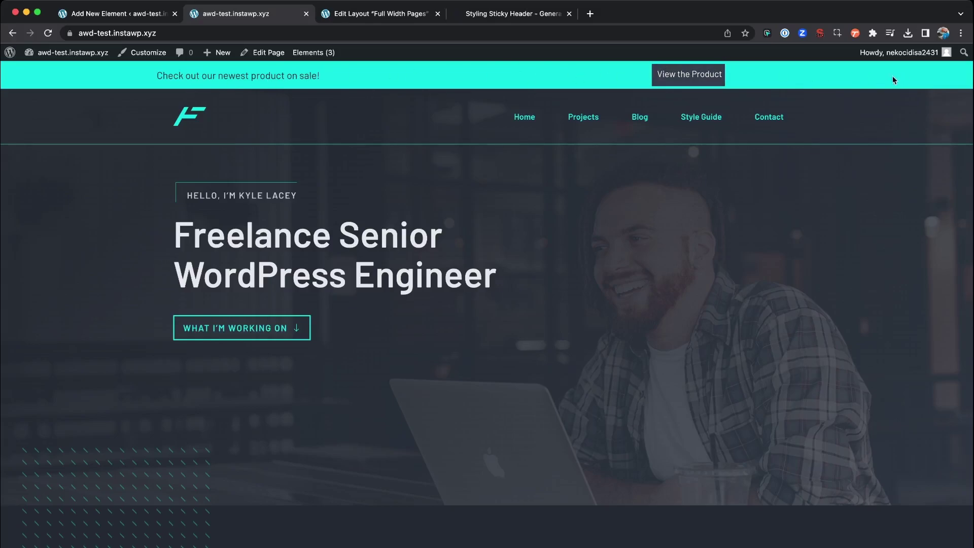
pyautogui.scroll(-10, 391, 213)
pyautogui.scroll(10, 391, 217)
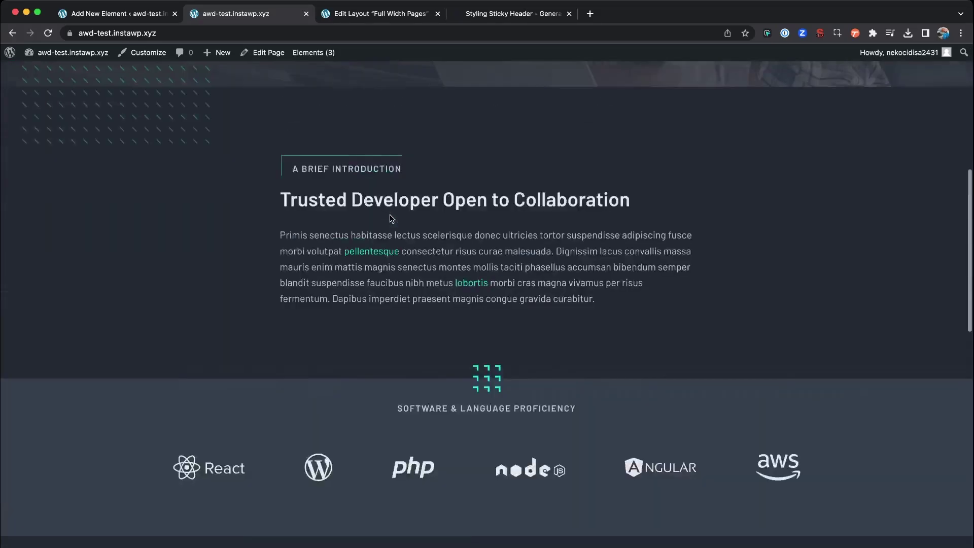
pyautogui.click(593, 124)
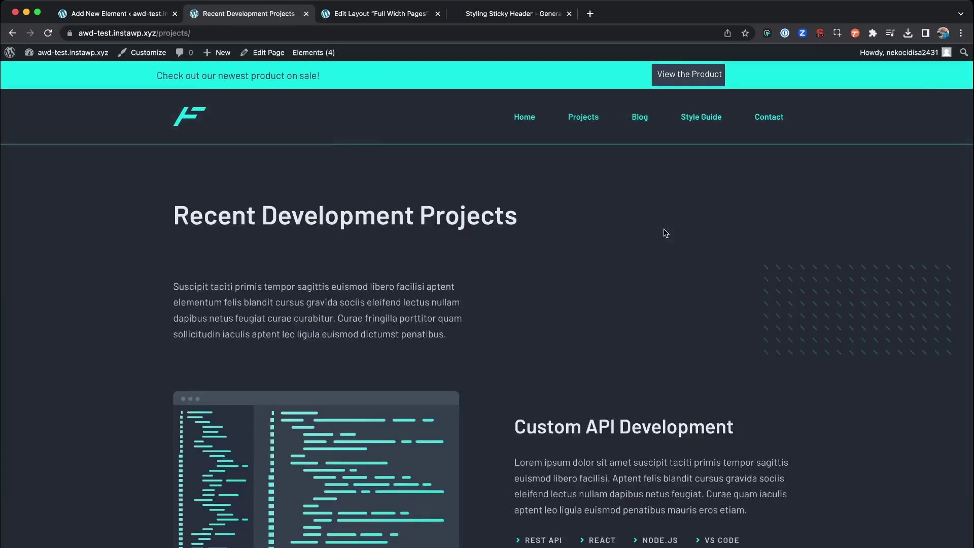
pyautogui.click(641, 121)
pyautogui.click(701, 120)
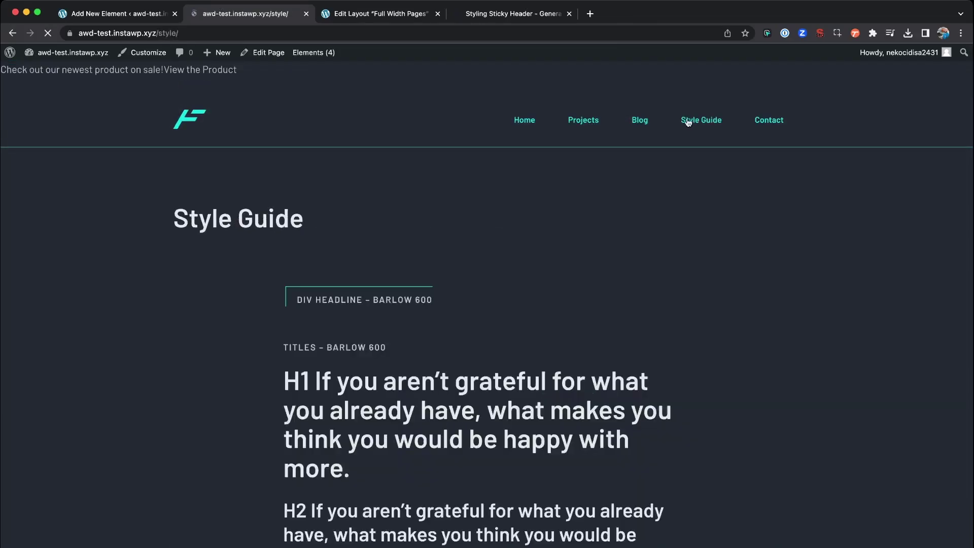
pyautogui.click(524, 121)
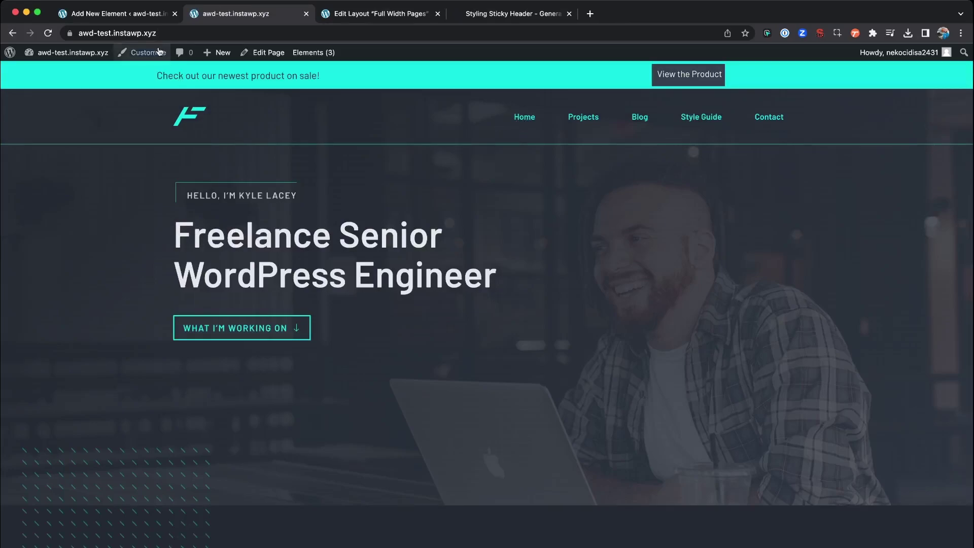
pyautogui.click(123, 19)
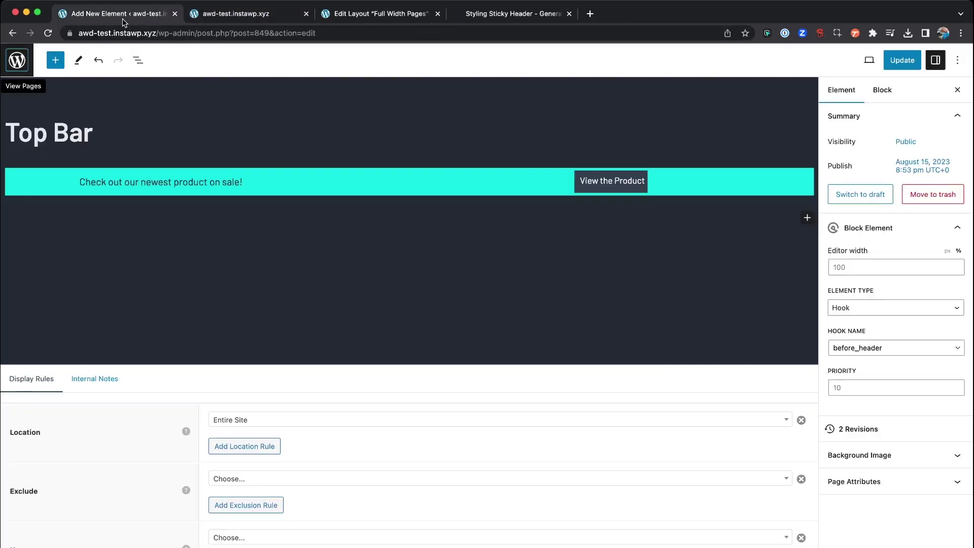
# In the Tablet view, select the Top Bar's outer container via the sale headline's parents
pyautogui.click(187, 182)
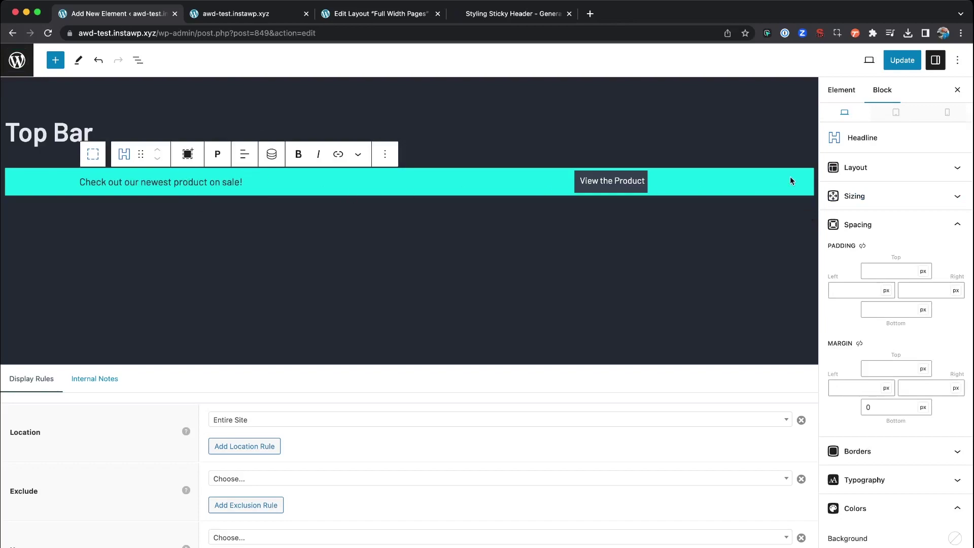
pyautogui.click(897, 114)
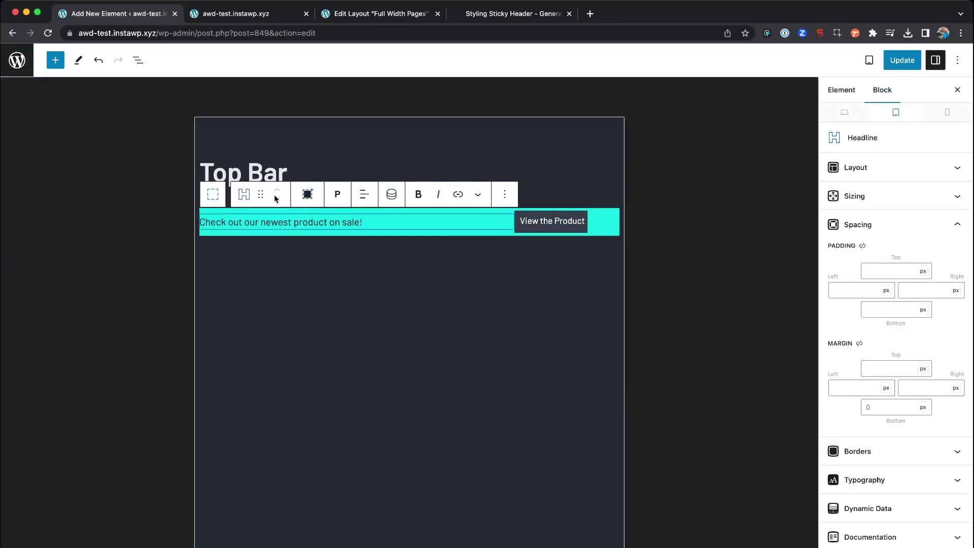
pyautogui.click(212, 196)
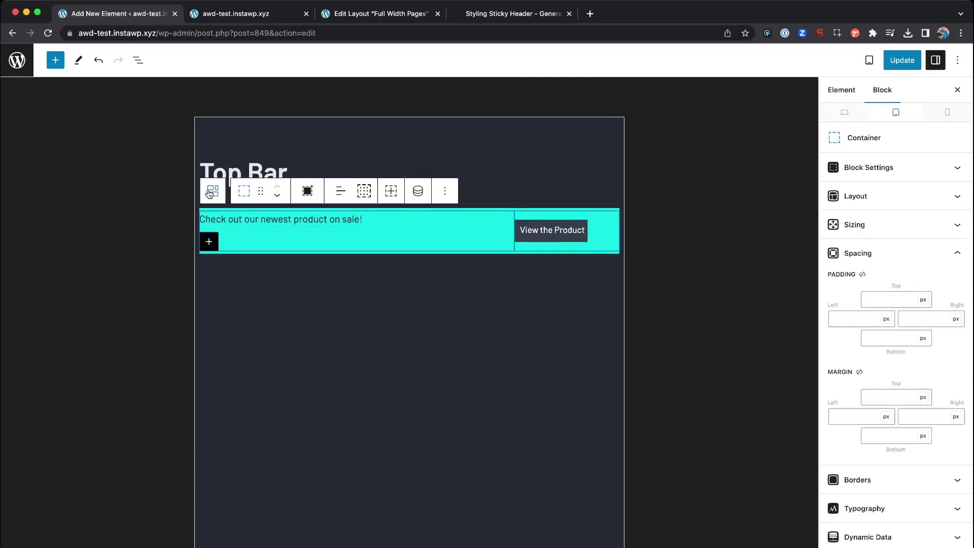
pyautogui.click(213, 196)
pyautogui.click(213, 196)
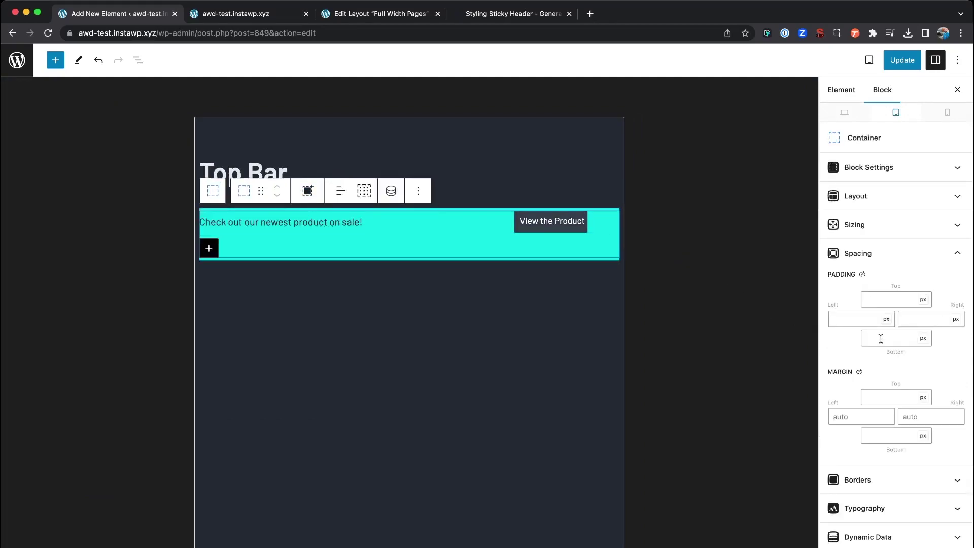
# Give the outer container 20 px left and right padding on tablet
pyautogui.click(851, 319)
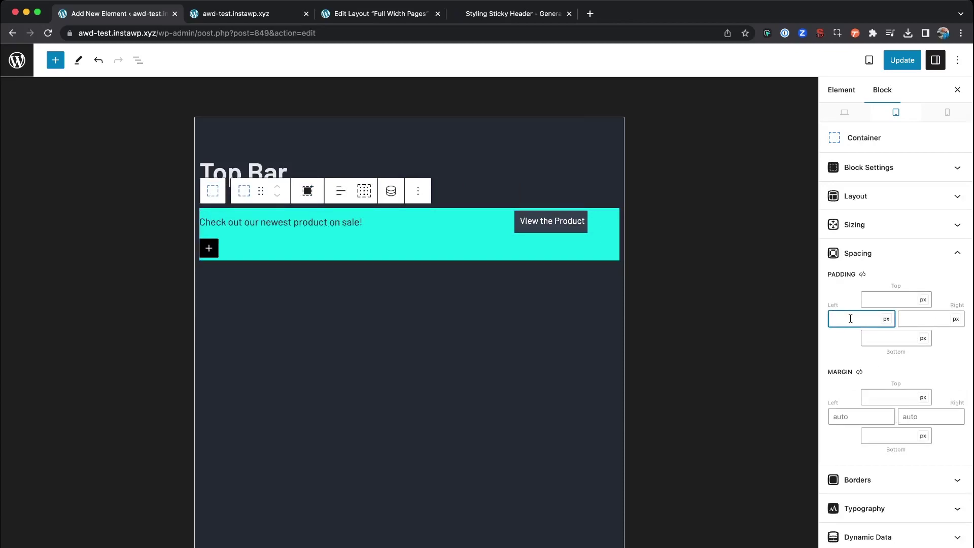
pyautogui.write('20')
pyautogui.click(914, 319)
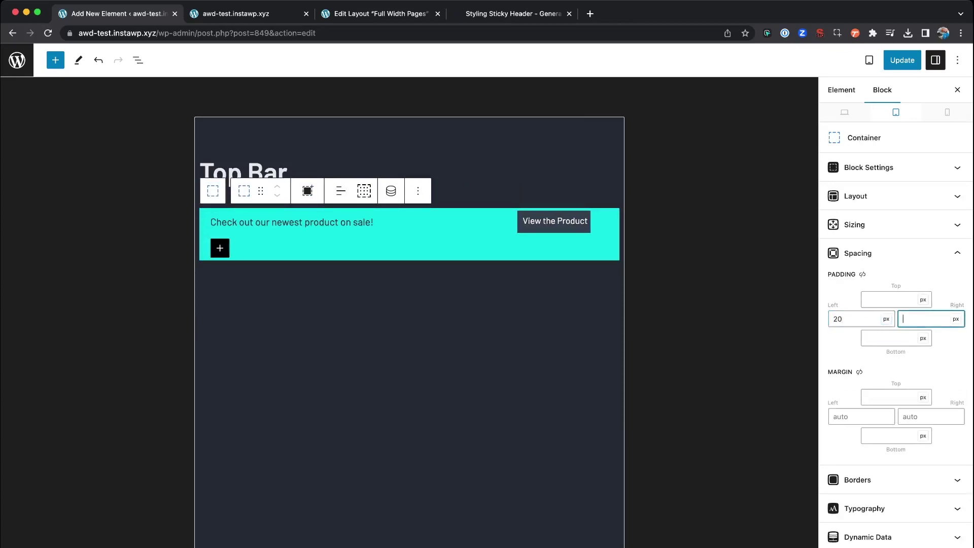
pyautogui.write('20')
pyautogui.click(475, 299)
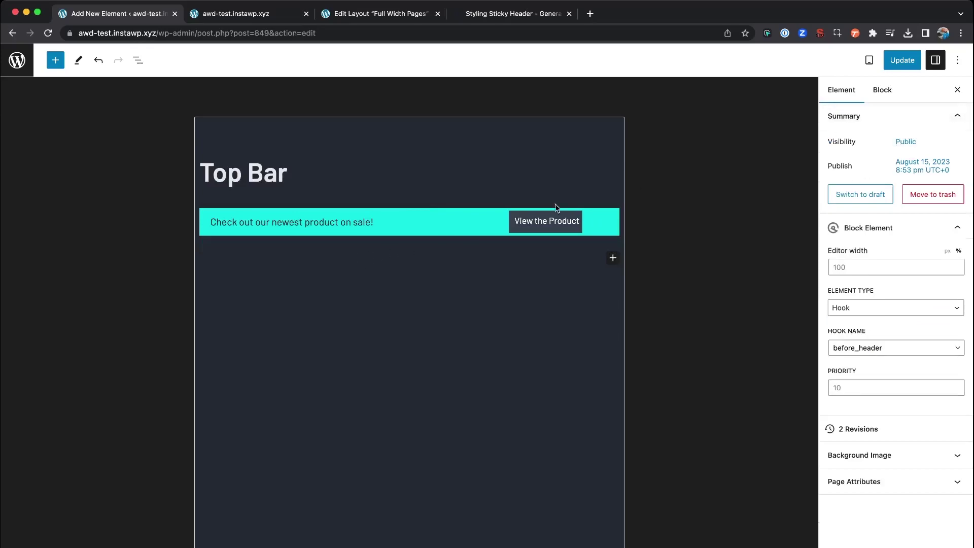
pyautogui.click(452, 219)
# In the Mobile view, set the sale headline to 14 px and center it
pyautogui.click(947, 113)
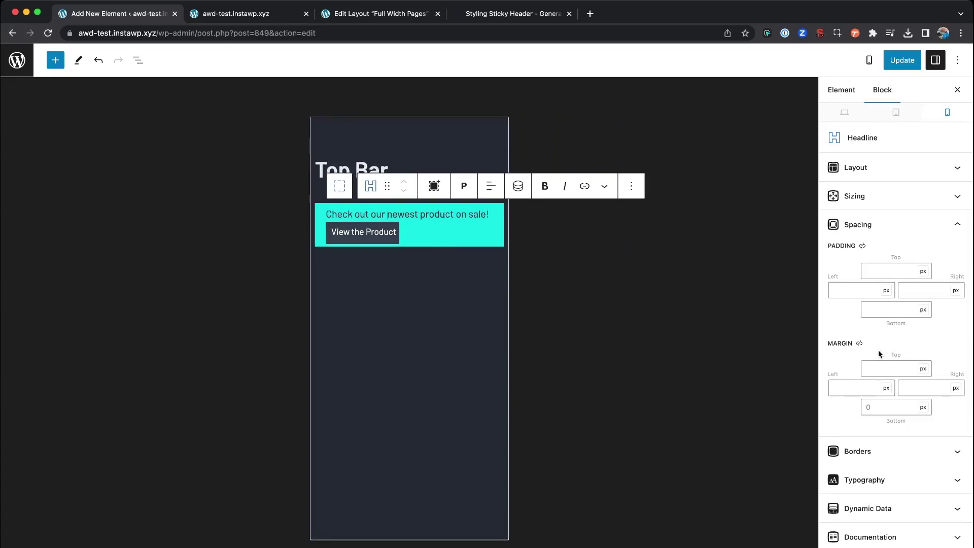
pyautogui.click(889, 485)
pyautogui.click(859, 470)
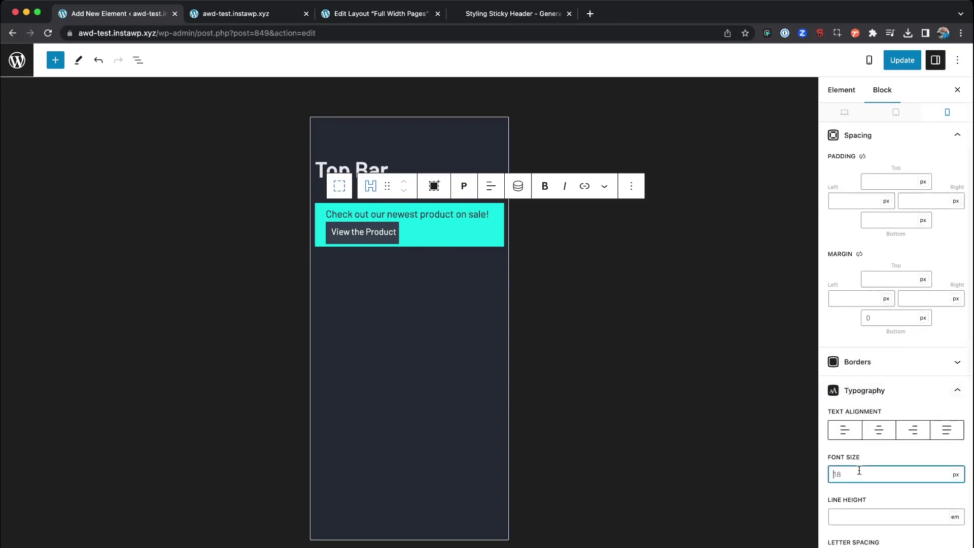
pyautogui.write('14')
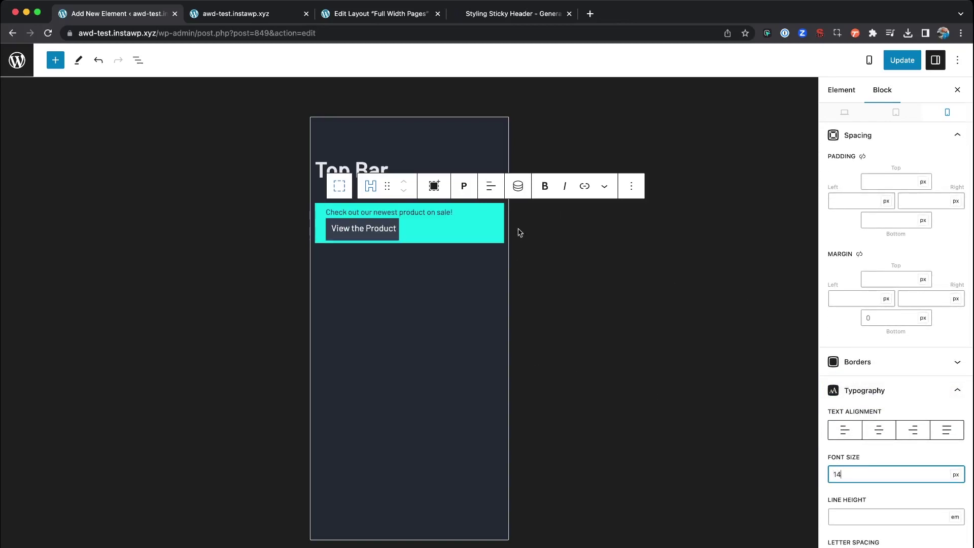
pyautogui.click(491, 186)
pyautogui.click(518, 239)
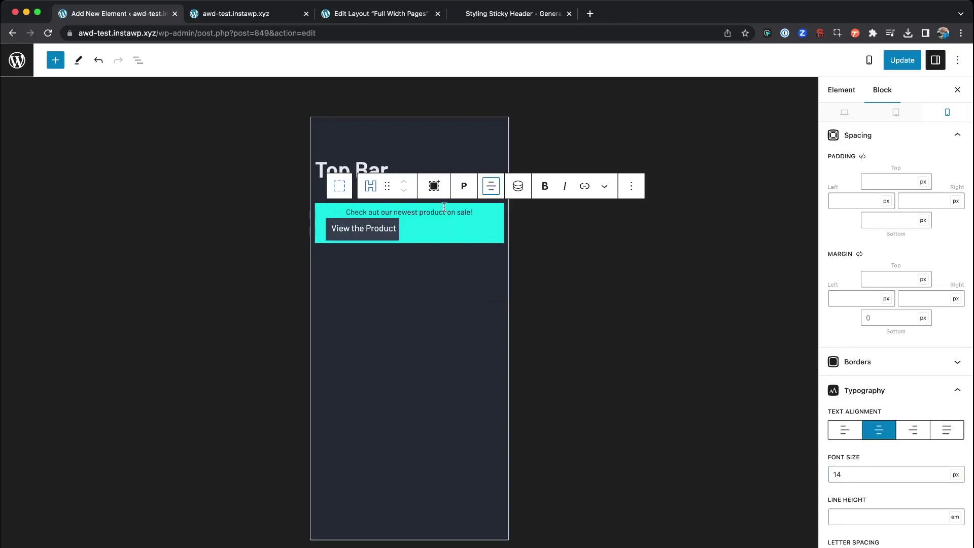
# Set the View the Product button's mobile font size to 14 px
pyautogui.click(360, 228)
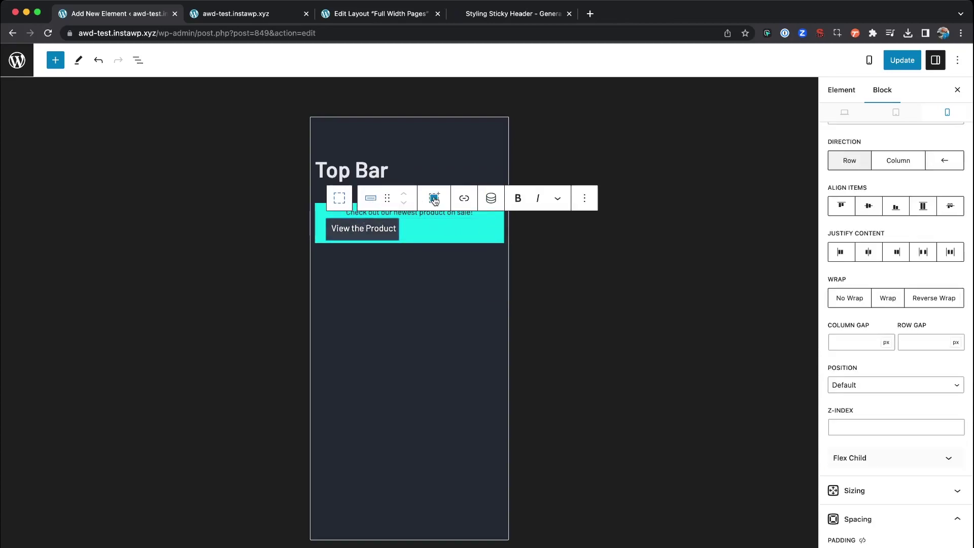
pyautogui.scroll(-6, 868, 469)
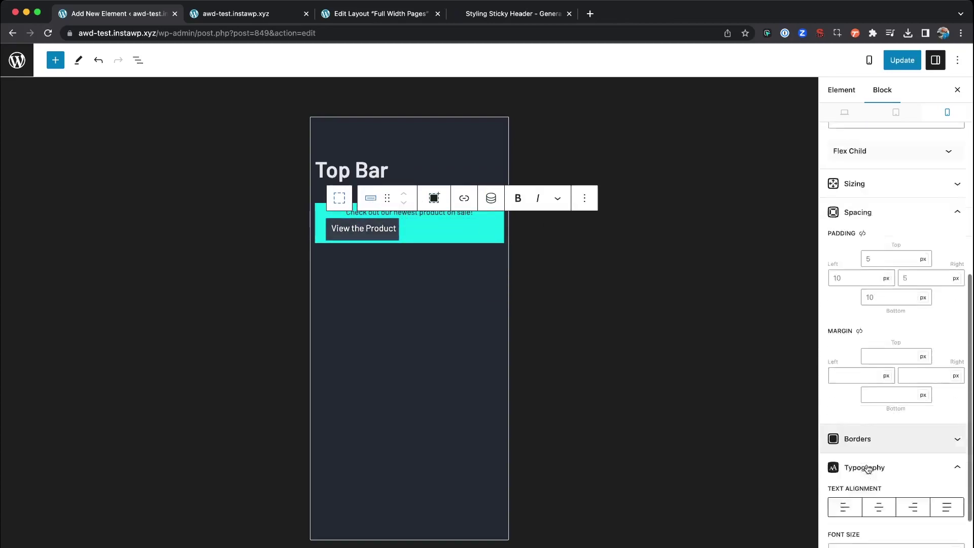
pyautogui.scroll(-2, 868, 469)
pyautogui.click(864, 435)
pyautogui.write('14')
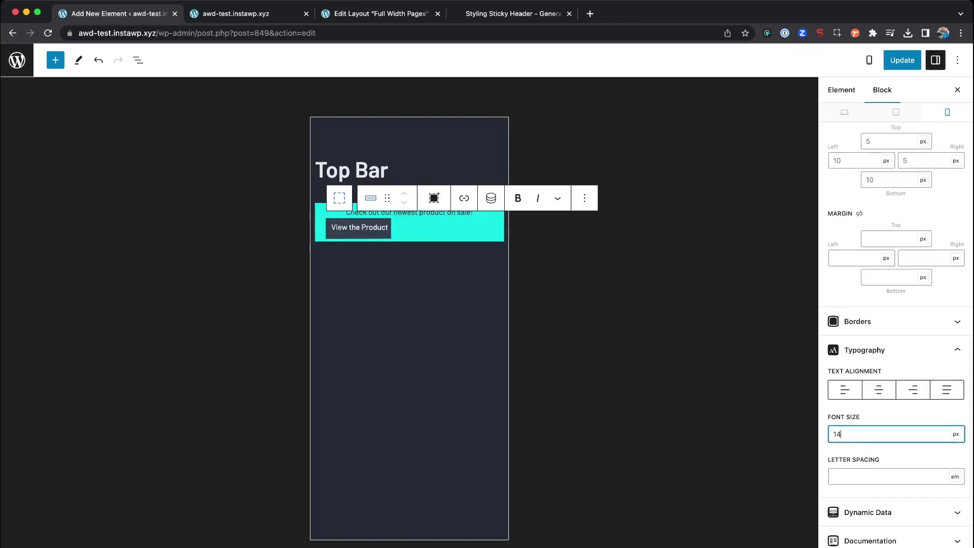
# Wrap the View the Product button in its own container and center it on mobile
pyautogui.click(435, 199)
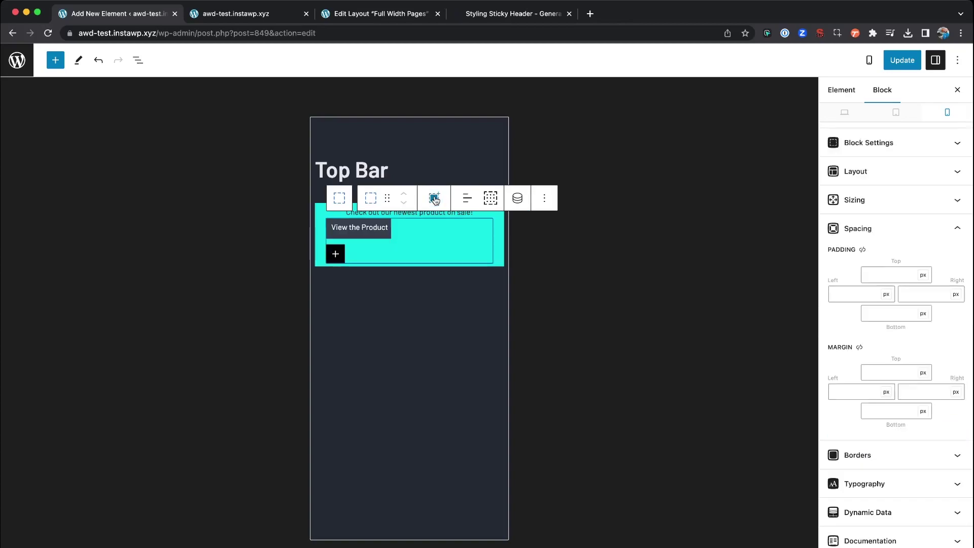
pyautogui.click(466, 199)
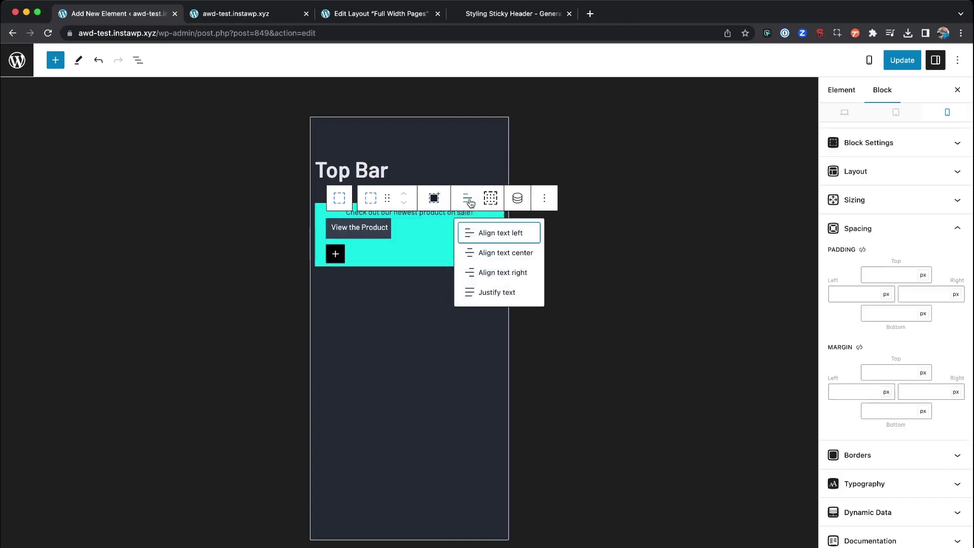
pyautogui.click(502, 253)
pyautogui.click(422, 309)
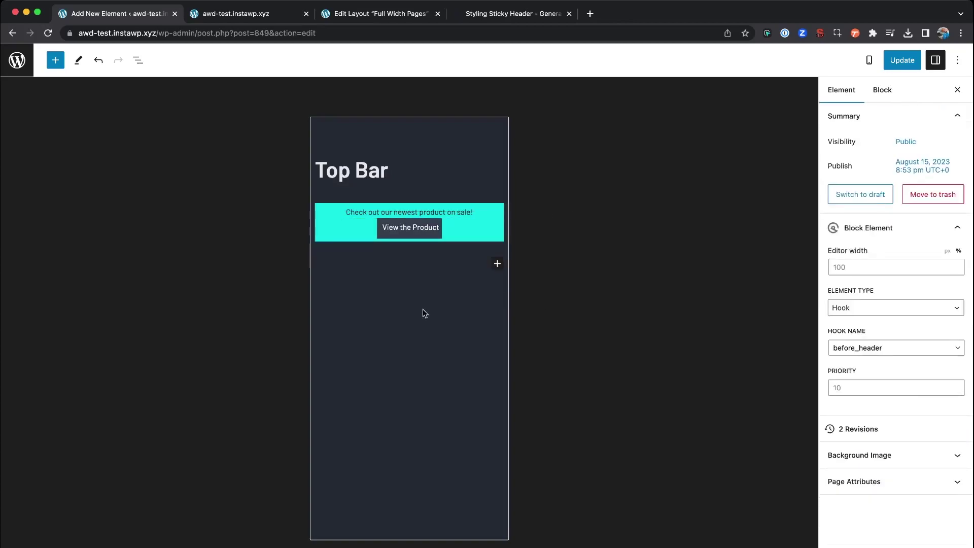
# Give the sale headline a 10 px mobile bottom margin and update the Top Bar element
pyautogui.click(462, 211)
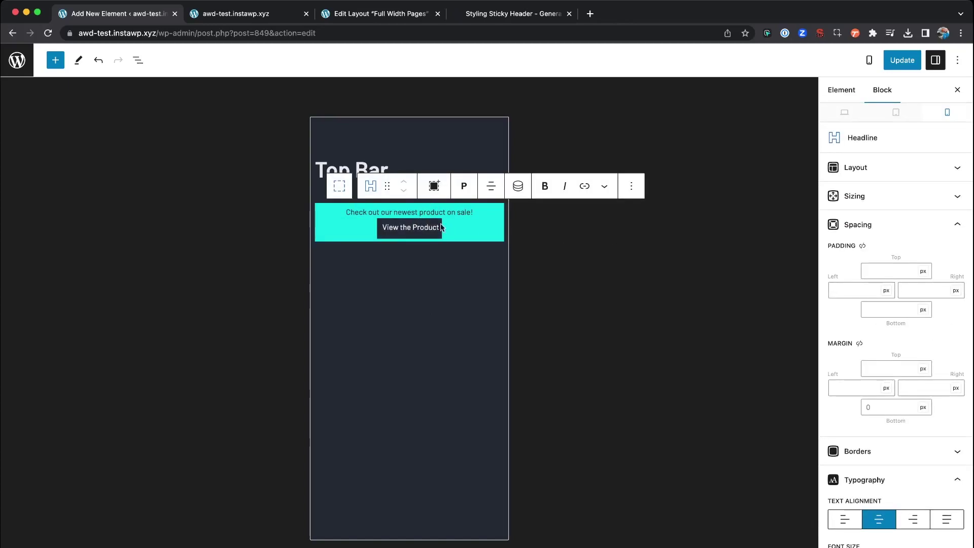
pyautogui.scroll(-1, 912, 355)
pyautogui.click(875, 401)
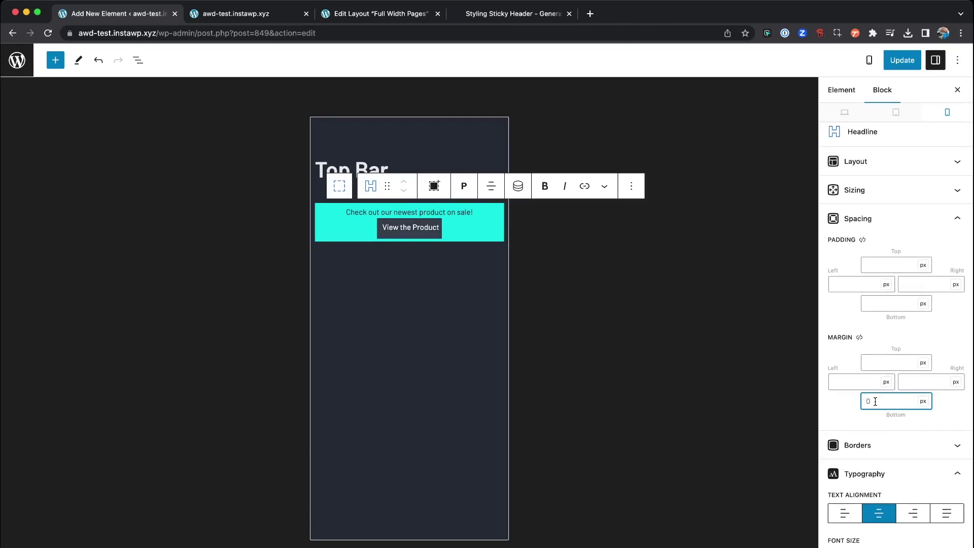
pyautogui.write('10')
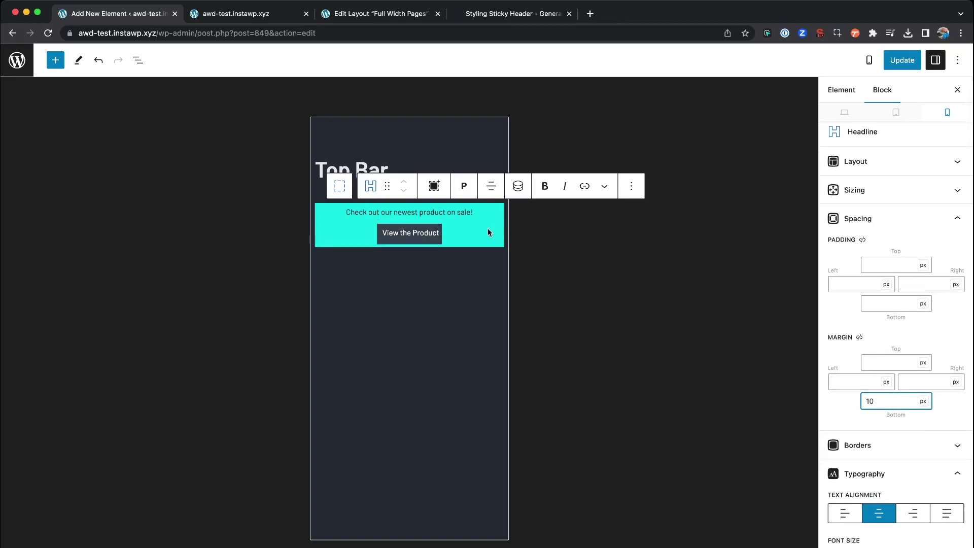
pyautogui.click(460, 239)
pyautogui.click(557, 254)
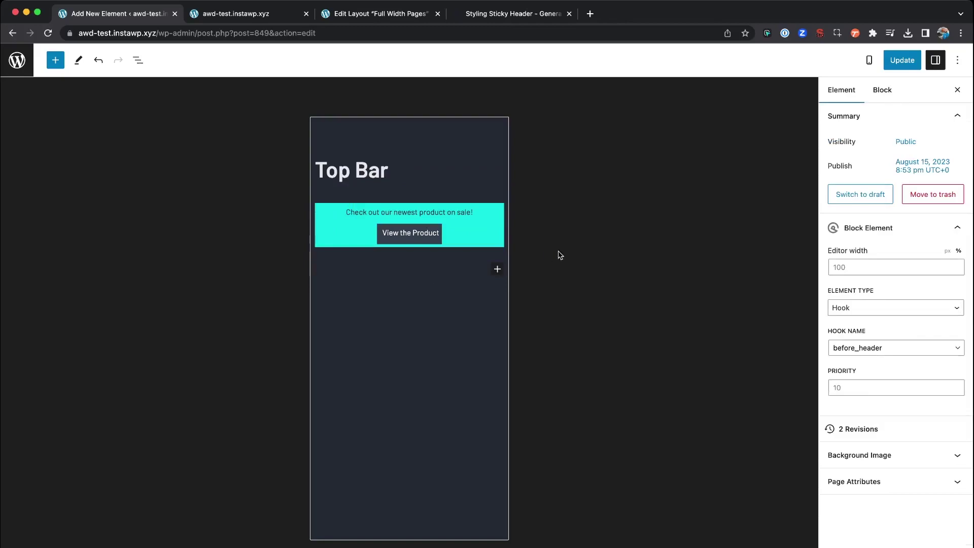
pyautogui.click(902, 60)
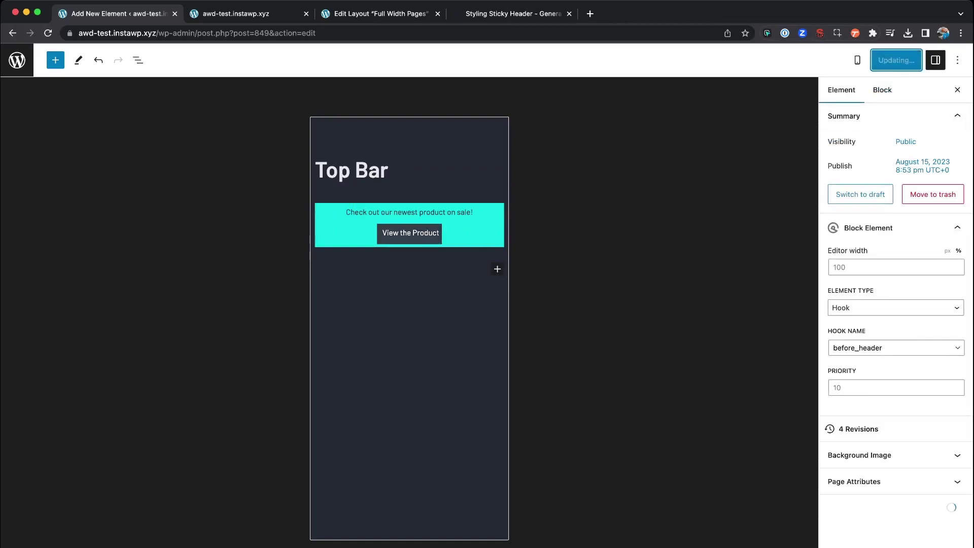
pyautogui.click(243, 15)
# Reload the live site to show the saved bar, then launch the Customizer
pyautogui.press('super+r')
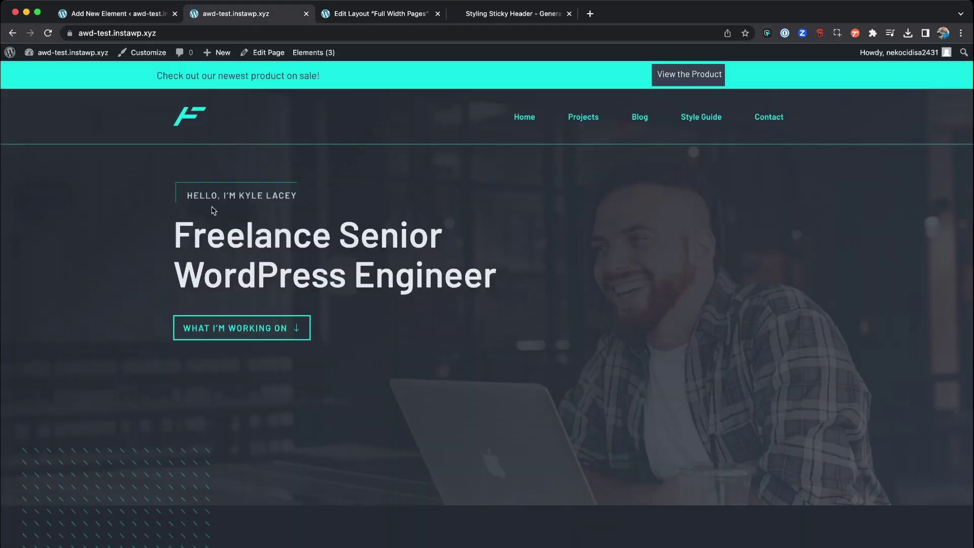
pyautogui.click(148, 53)
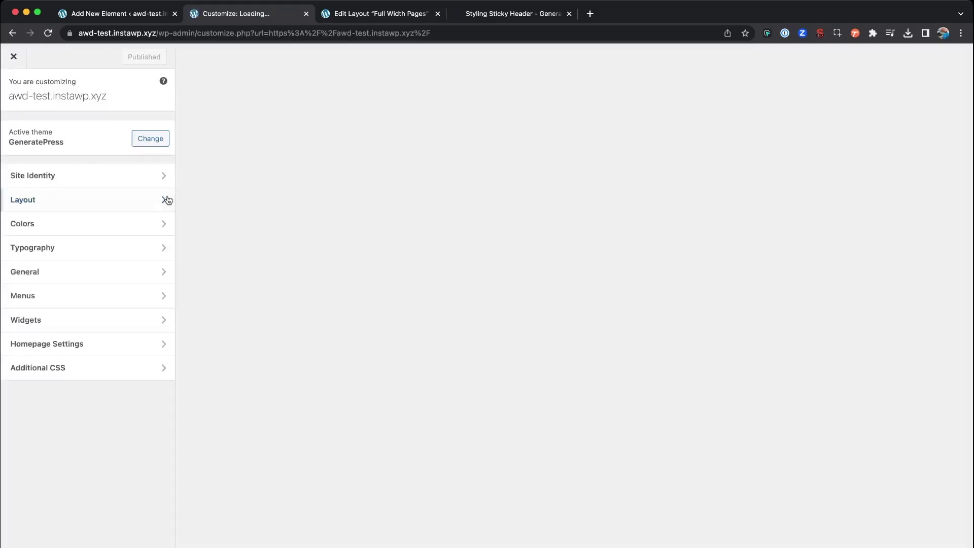